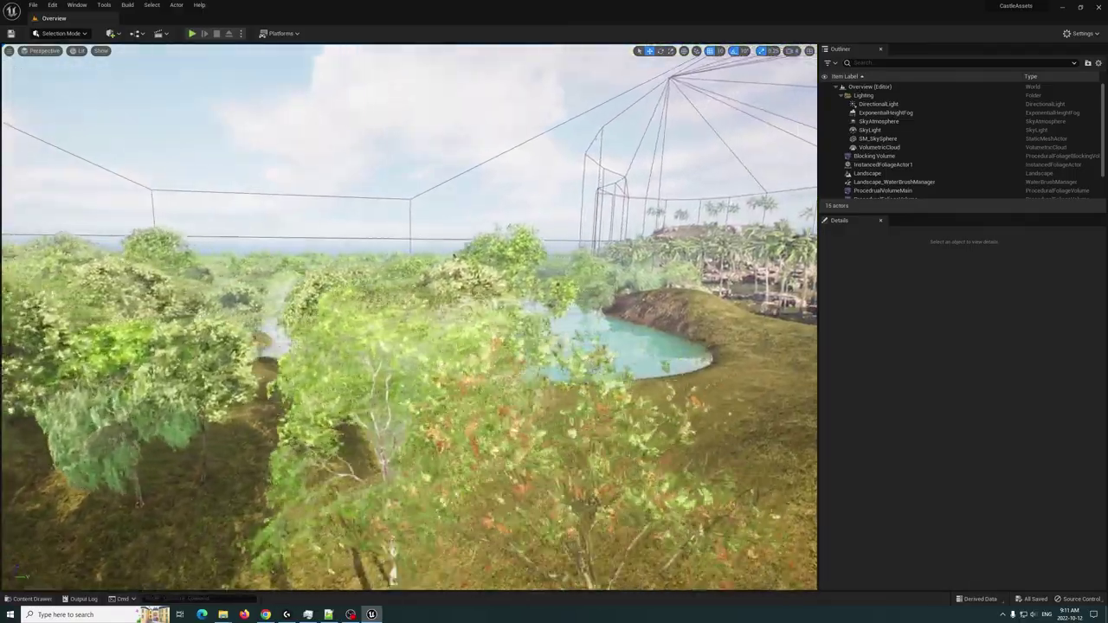
# - Inspect the forest around the lake in the Nanite Triangles visualization and return the viewport to Lit
pyautogui.moveTo(408, 317); pyautogui.dragTo(511, 281, button='right')
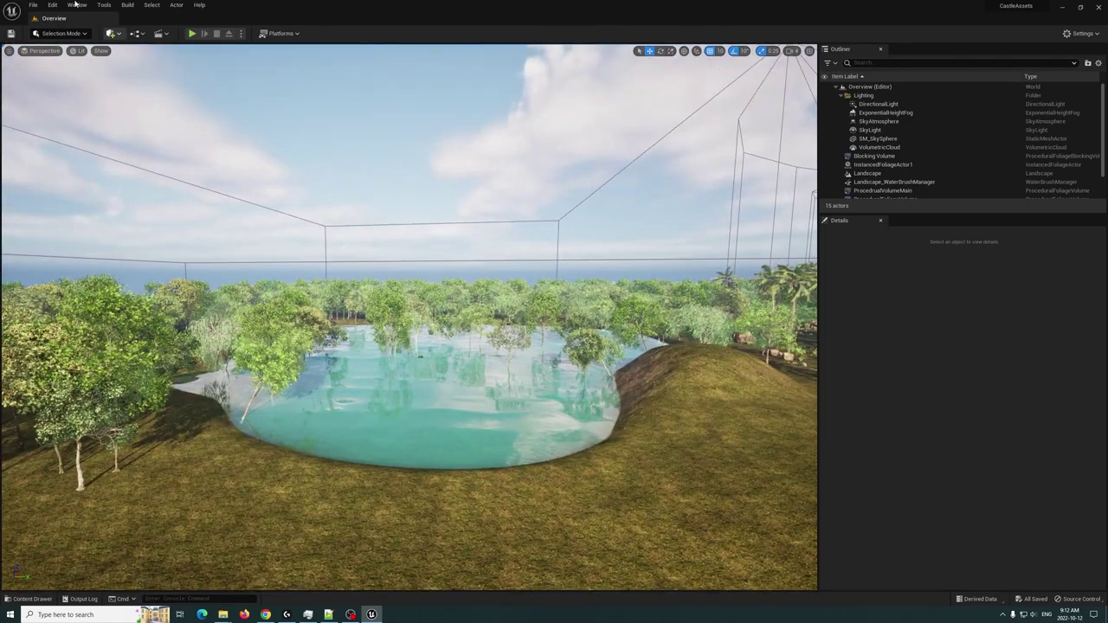
pyautogui.click(78, 50)
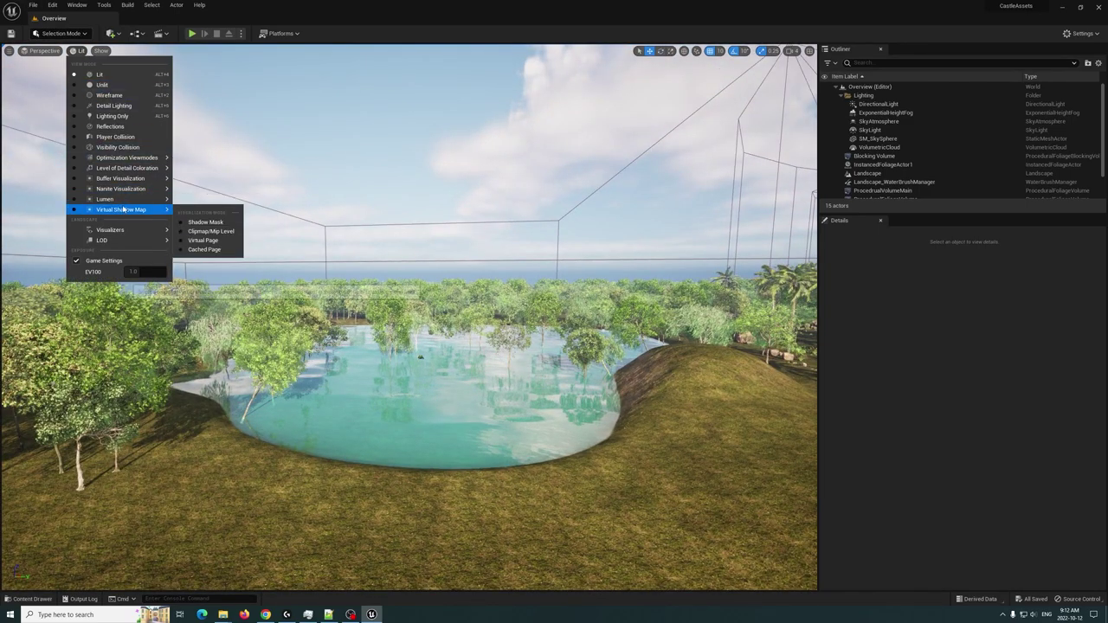
pyautogui.click(206, 225)
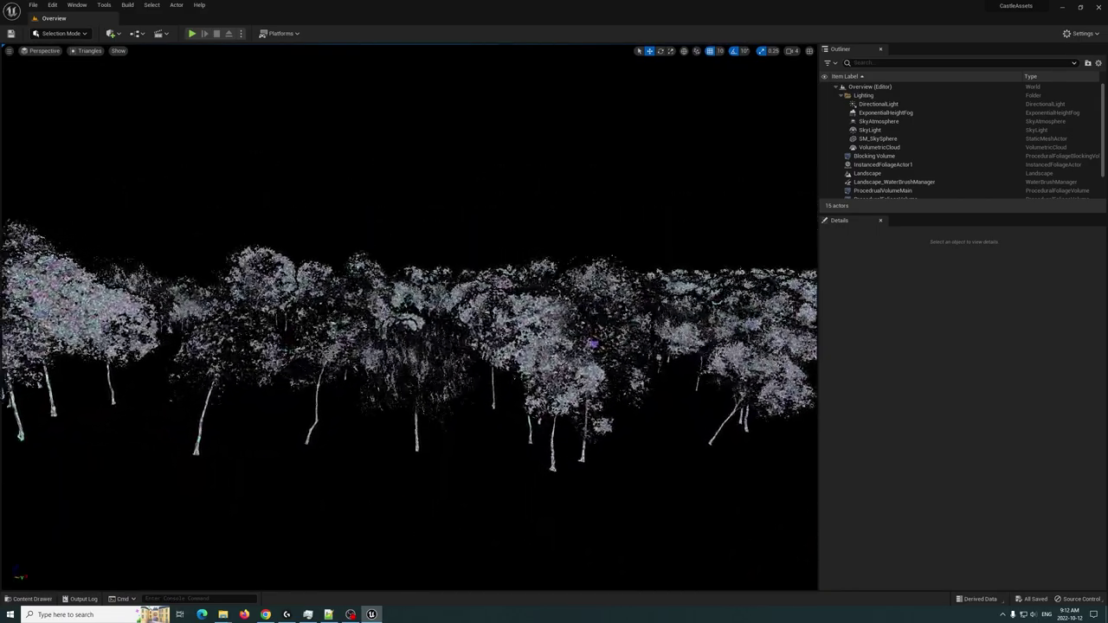
pyautogui.press('w')
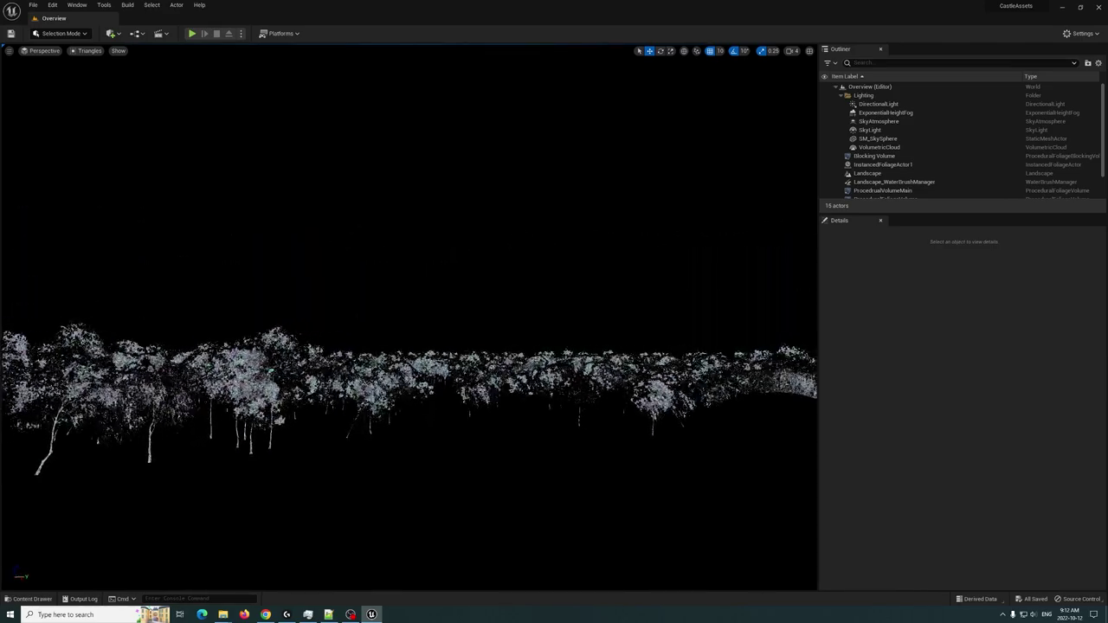
pyautogui.click(89, 50)
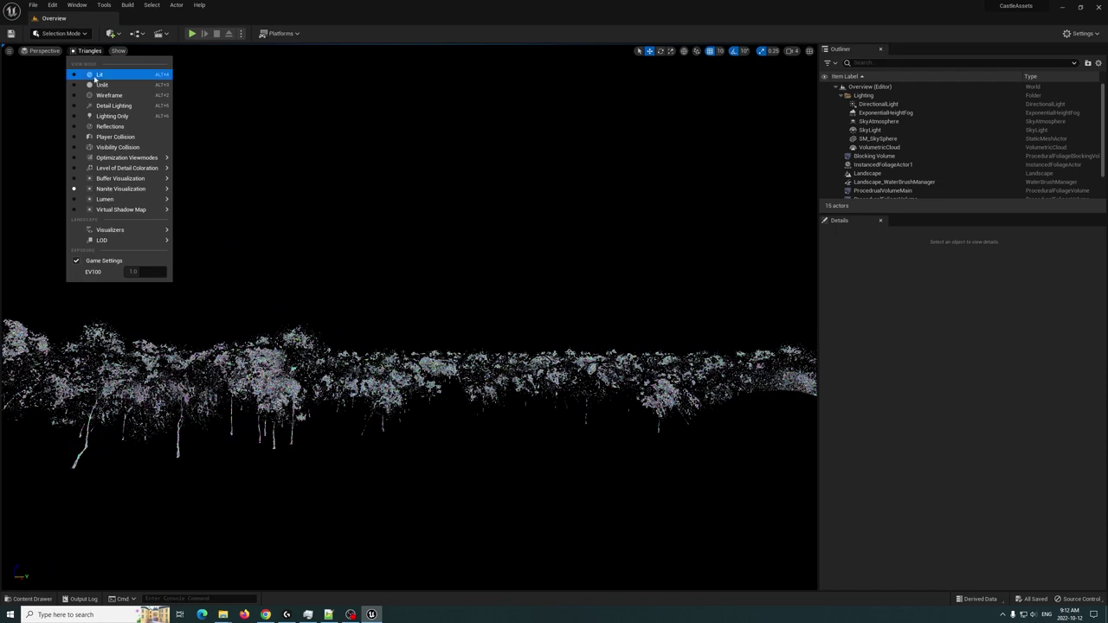
pyautogui.click(95, 76)
# - Clear the trees around the lake in Foliage mode and return to Selection mode
pyautogui.click(76, 33)
pyautogui.click(57, 65)
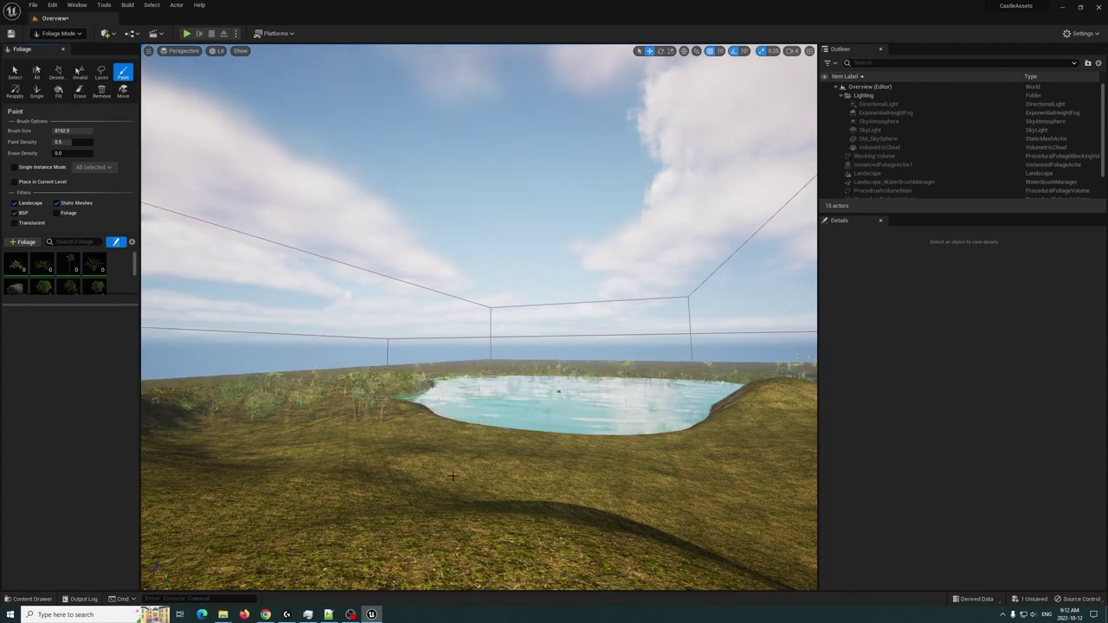
pyautogui.click(55, 34)
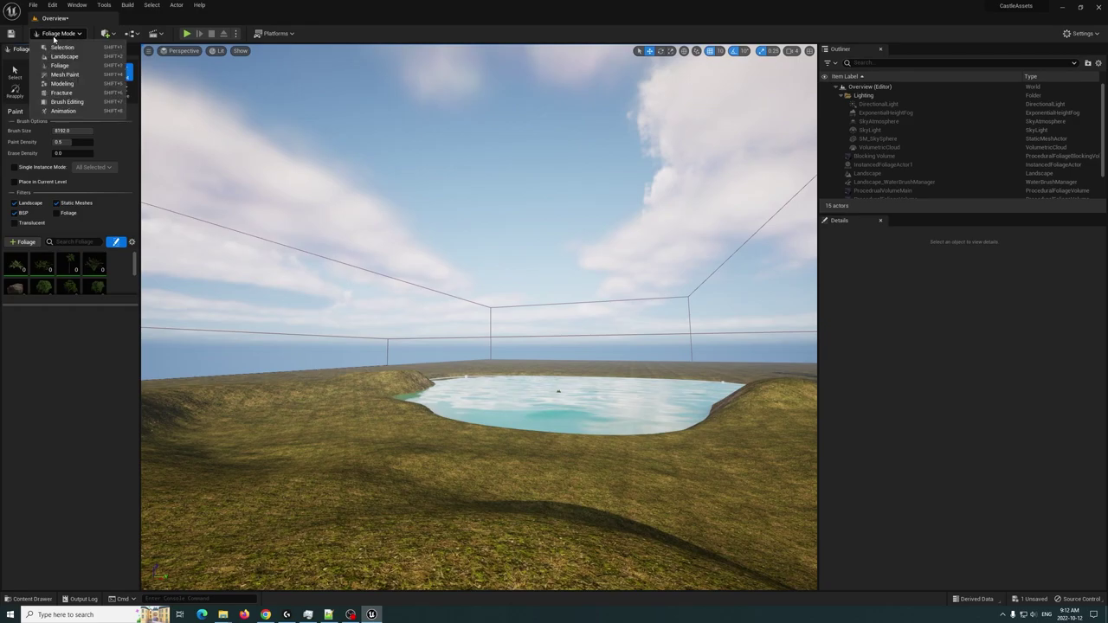
pyautogui.click(53, 48)
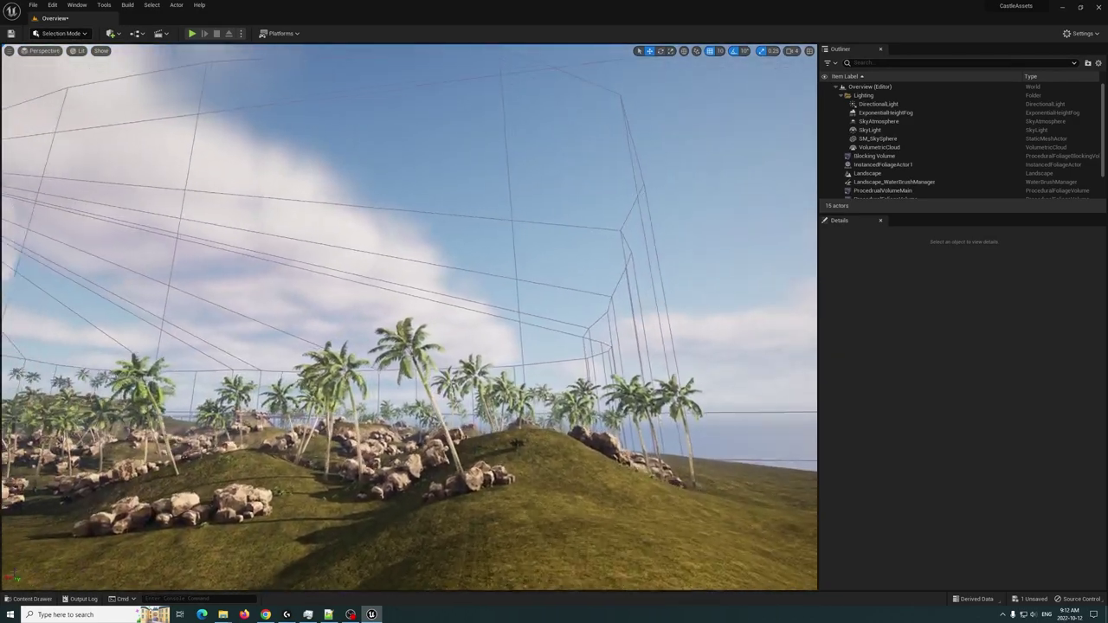
# - Examine the palm trees and rocks on the hills from close up and from a distance
pyautogui.moveTo(310, 431); pyautogui.dragTo(242, 446, button='right')
pyautogui.press('w')
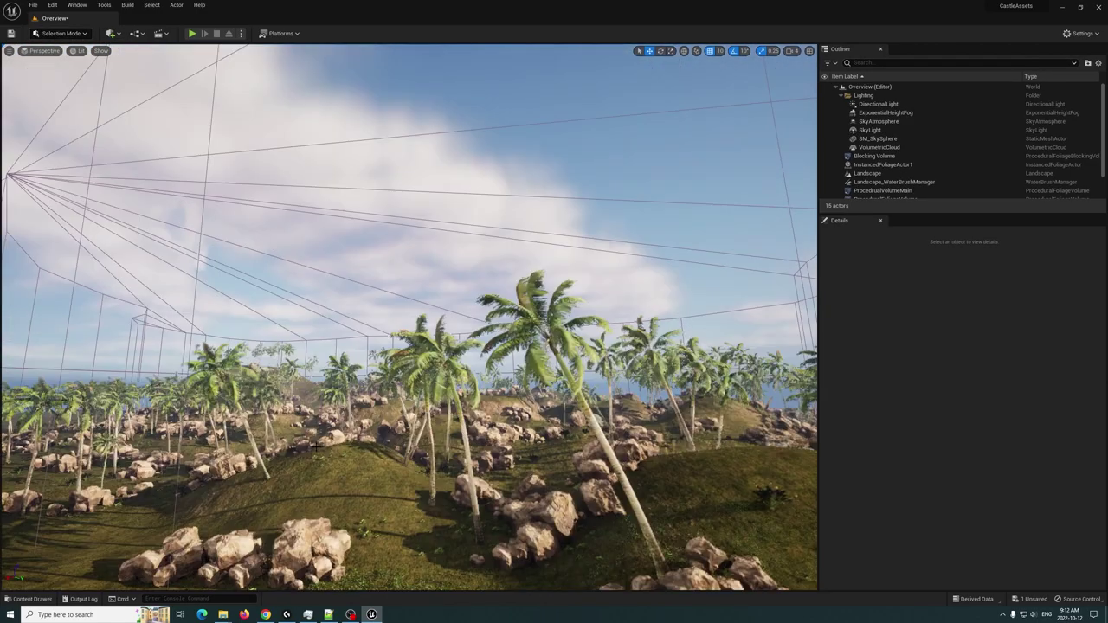
pyautogui.moveTo(381, 438); pyautogui.dragTo(347, 459, button='right')
pyautogui.press('d')
pyautogui.press('a')
pyautogui.press('s')
pyautogui.press('w')
pyautogui.press('d')
pyautogui.press('a')
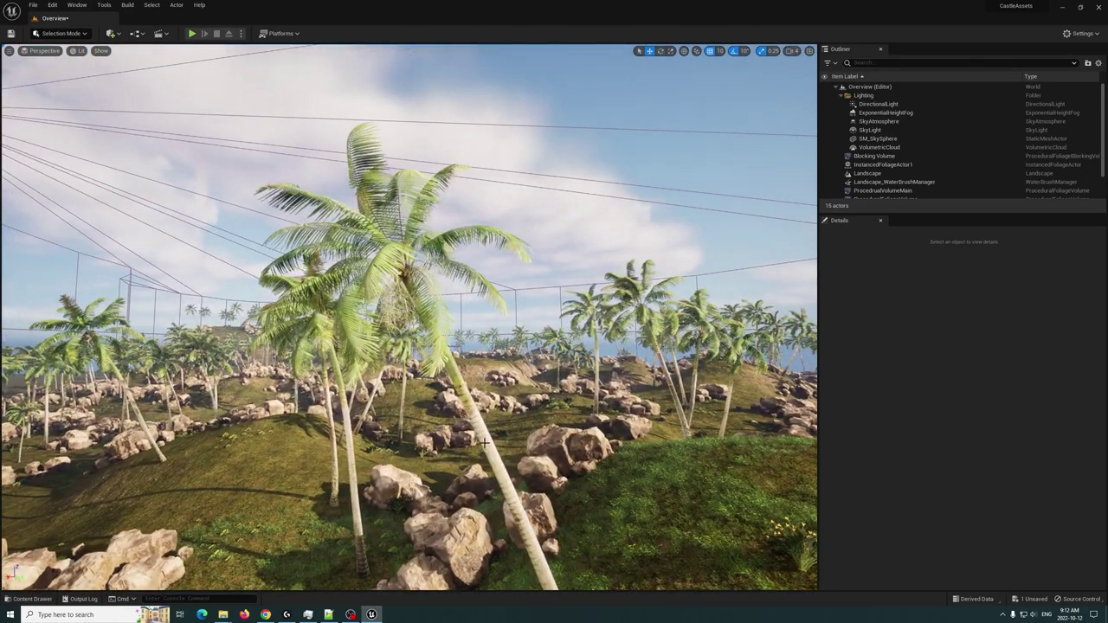
pyautogui.click(427, 290)
pyautogui.press('s')
pyautogui.moveTo(497, 462); pyautogui.dragTo(329, 482, button='right')
pyautogui.click(437, 468)
pyautogui.press('s')
pyautogui.moveTo(437, 468); pyautogui.dragTo(464, 483, button='right')
# - Inspect the Nanite settings of palm mesh SM_dvizTreePack04_tm02_Var05 from the DVIZ_PALMPACK_01_Sample Geometry folder, and close its editor
pyautogui.click(21, 598)
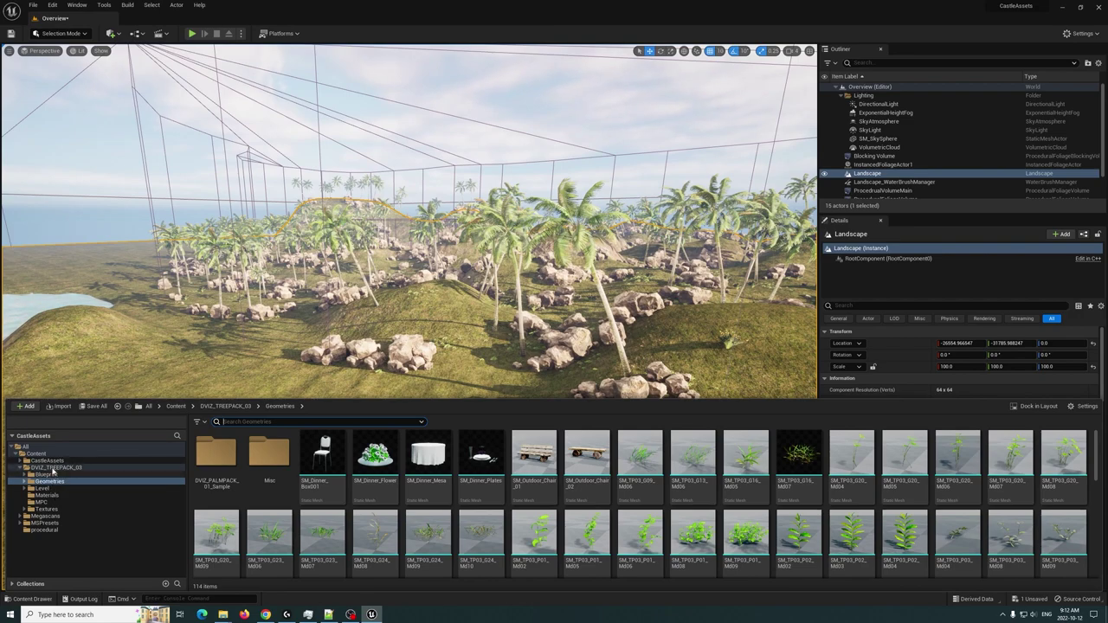
pyautogui.click(53, 469)
pyautogui.click(49, 482)
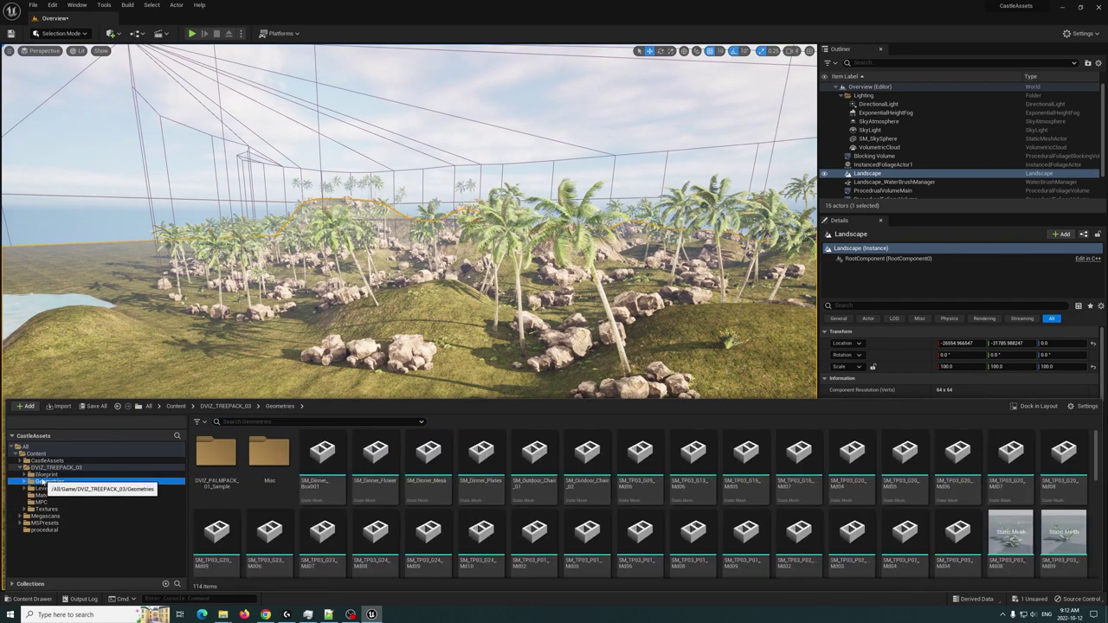
pyautogui.doubleClick(212, 452)
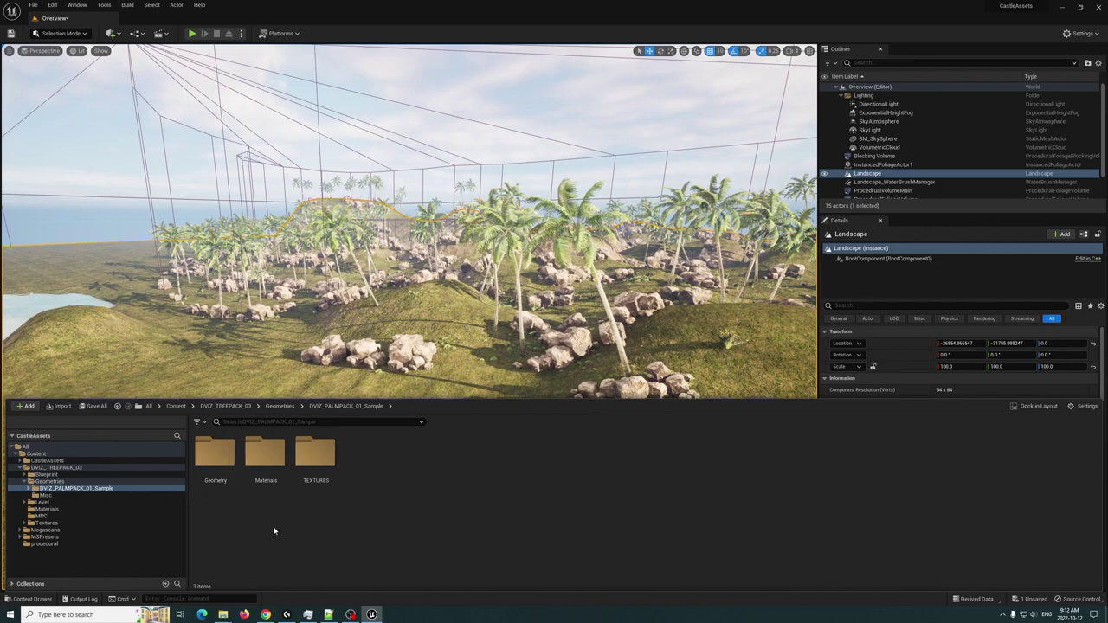
pyautogui.doubleClick(233, 452)
pyautogui.click(769, 463)
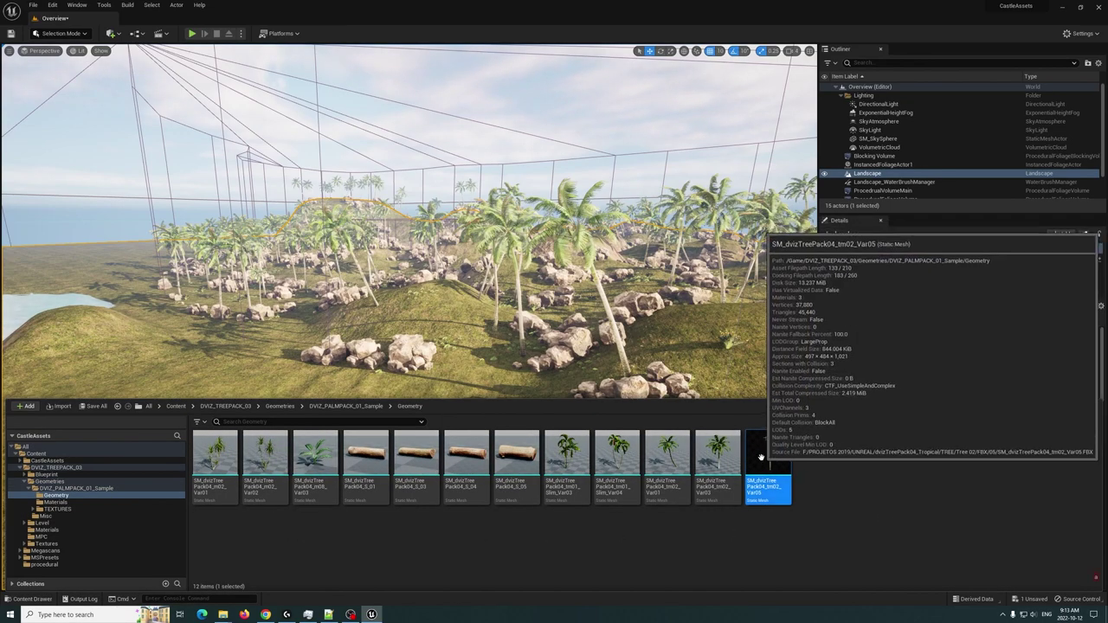
pyautogui.doubleClick(765, 466)
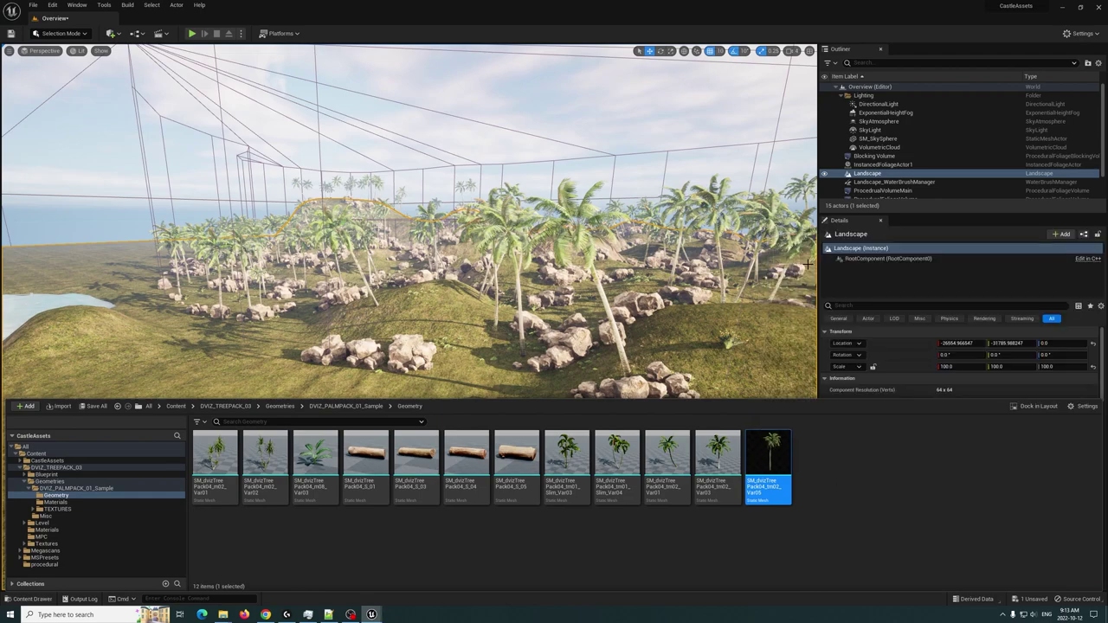
pyautogui.moveTo(595, 111); pyautogui.dragTo(431, 63)
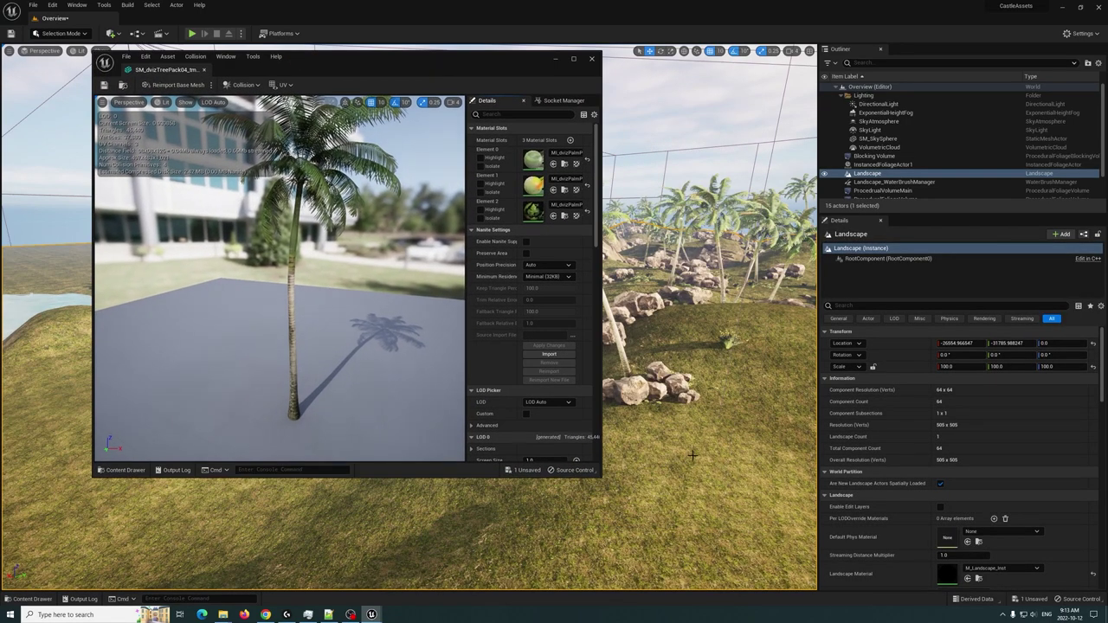
pyautogui.moveTo(598, 474); pyautogui.dragTo(783, 555)
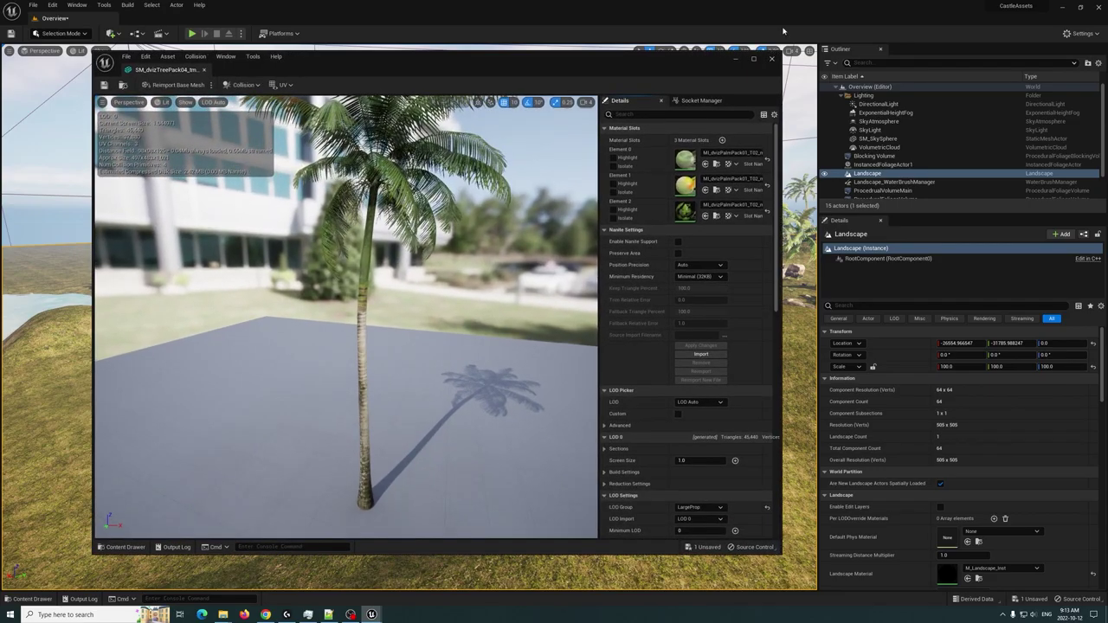
pyautogui.click(772, 61)
# - Enable Nanite support on the SM_dvizTreePack04_tm02_Var05 palm mesh directly from the content browser
pyautogui.moveTo(312, 478); pyautogui.dragTo(360, 471, button='right')
pyautogui.moveTo(477, 298); pyautogui.dragTo(522, 298, button='right')
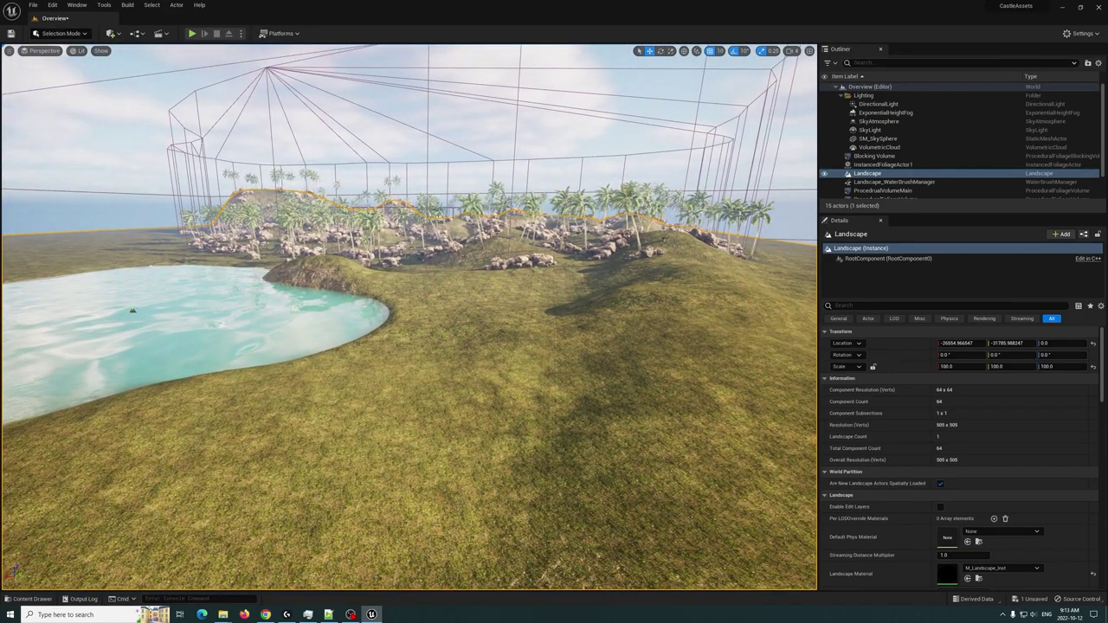
pyautogui.click(130, 167)
pyautogui.click(26, 599)
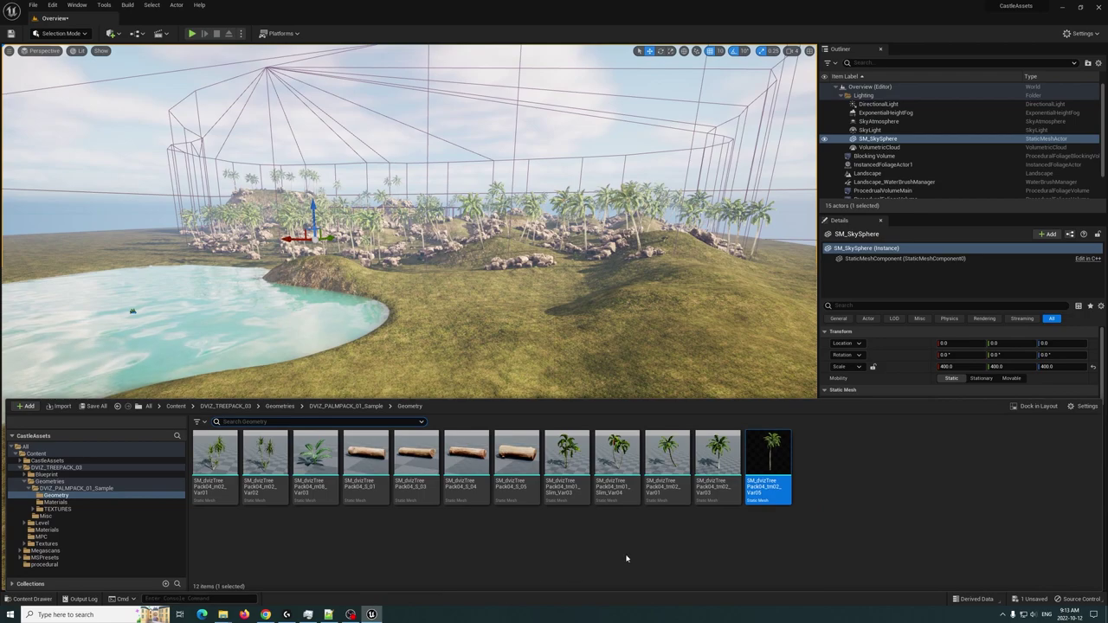
pyautogui.rightClick(769, 459)
pyautogui.moveTo(817, 194)
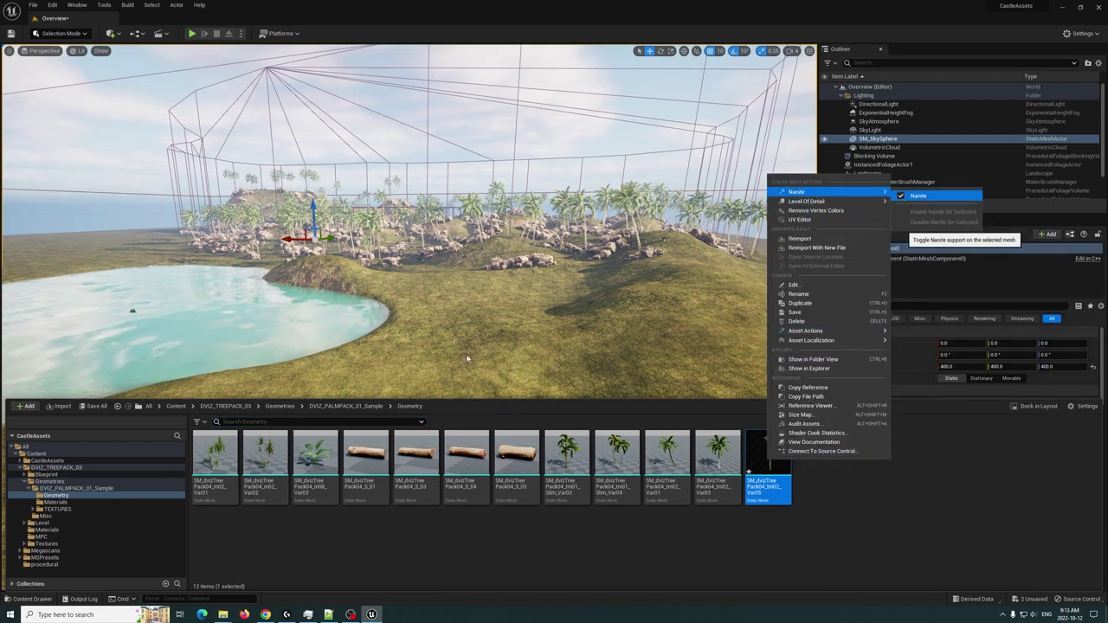
pyautogui.moveTo(543, 285)
pyautogui.mouseDown(button='right')
pyautogui.moveTo(575, 285)
pyautogui.moveTo(573, 258)
pyautogui.moveTo(584, 253)
pyautogui.moveTo(540, 256)
pyautogui.moveTo(600, 290)
pyautogui.moveTo(533, 288)
pyautogui.mouseUp(button='right')
# - Reopen the palm mesh to check its Nanite settings and geometry, and close its editor
pyautogui.click(7, 599)
pyautogui.doubleClick(779, 449)
pyautogui.moveTo(609, 97); pyautogui.dragTo(595, 115)
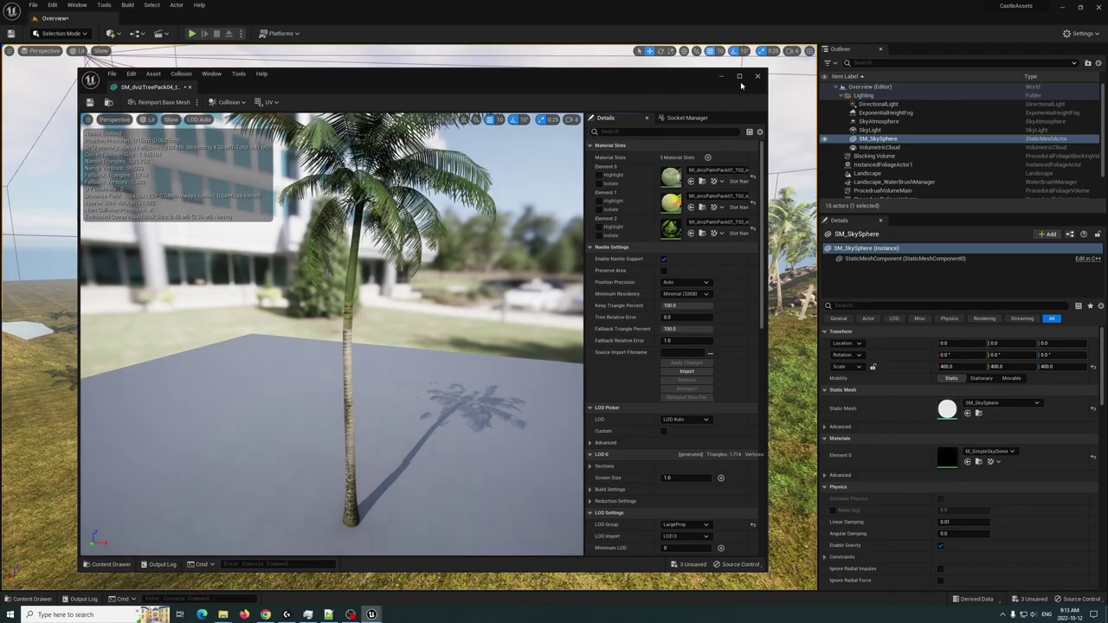
pyautogui.click(758, 77)
# - Open the SM_TP03_T08_Md02_Low tree mesh from the DVIZ_TREEPACK_03 Geometries folder
pyautogui.press('s')
pyautogui.moveTo(537, 260); pyautogui.dragTo(501, 250, button='right')
pyautogui.press('a')
pyautogui.moveTo(466, 342); pyautogui.dragTo(491, 351, button='right')
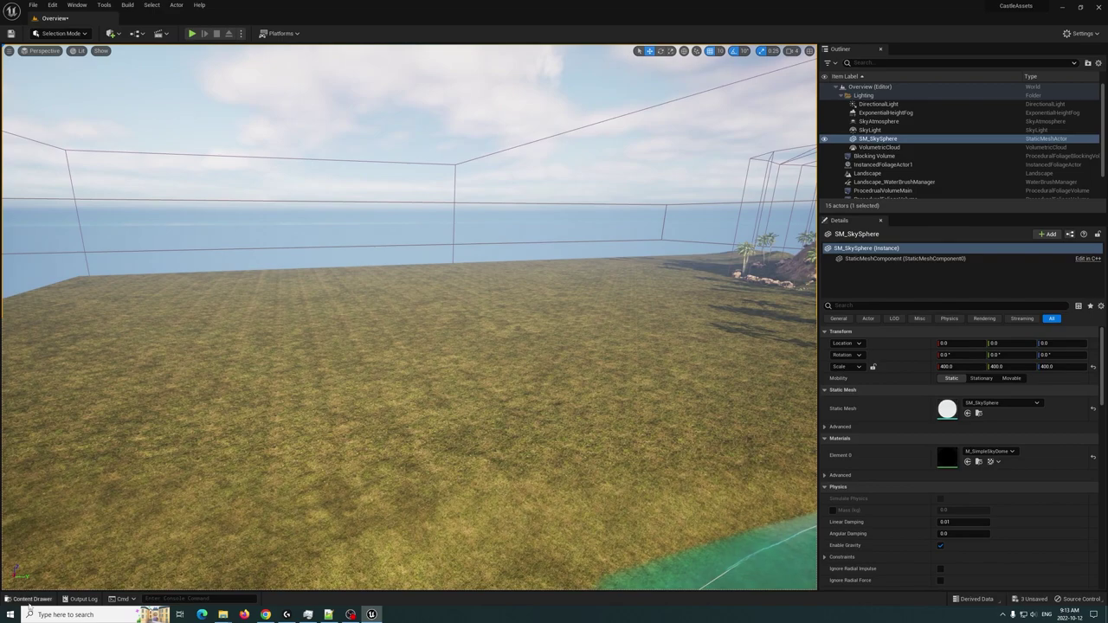
pyautogui.click(32, 599)
pyautogui.click(50, 482)
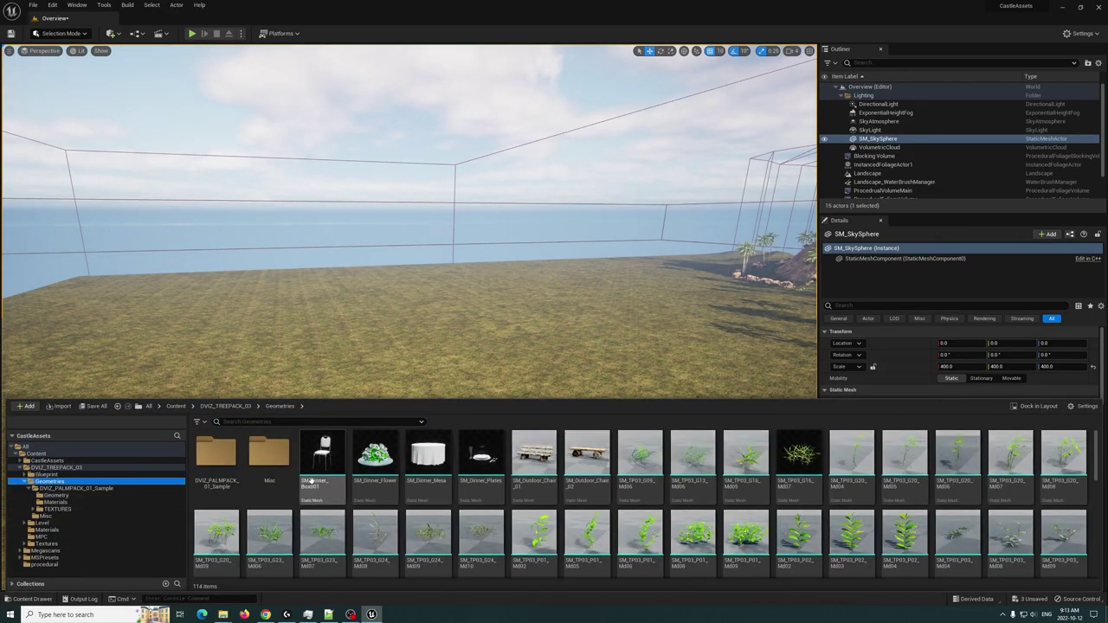
pyautogui.scroll(-5, 661, 518)
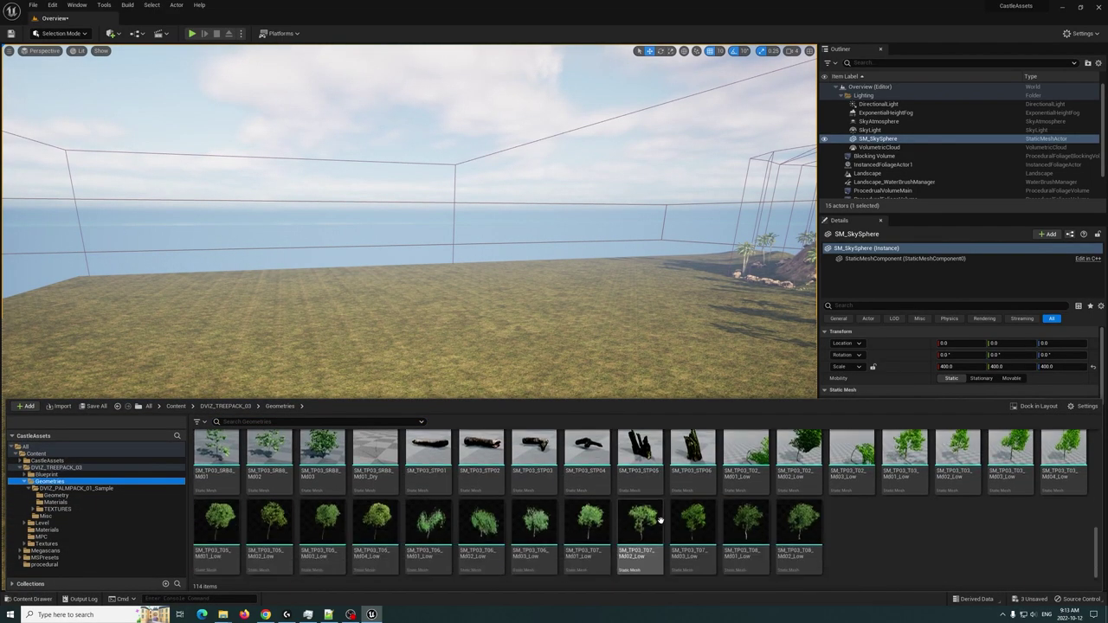
pyautogui.doubleClick(803, 526)
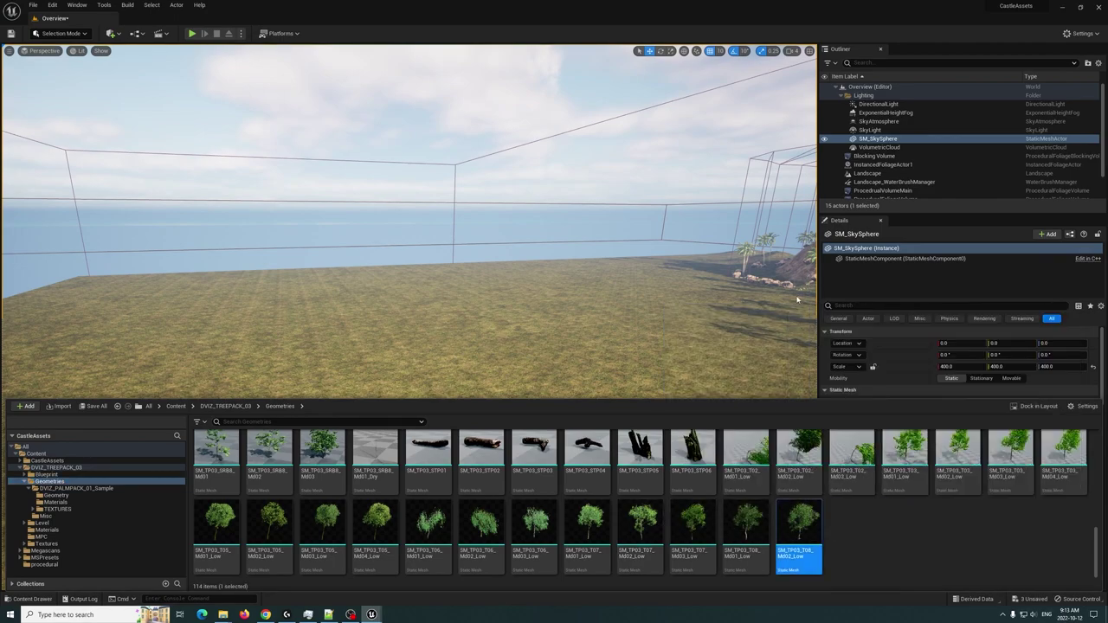
# - Turn off Nanite support and Preserve Area for the tree mesh, apply the changes, and close its editor
pyautogui.click(664, 260)
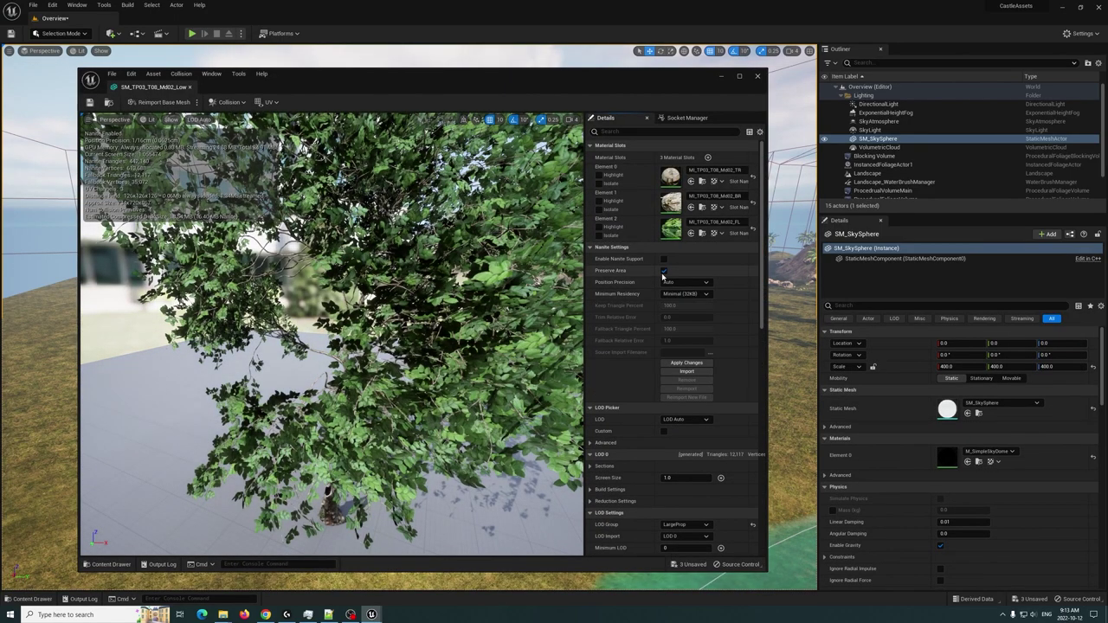
pyautogui.click(759, 77)
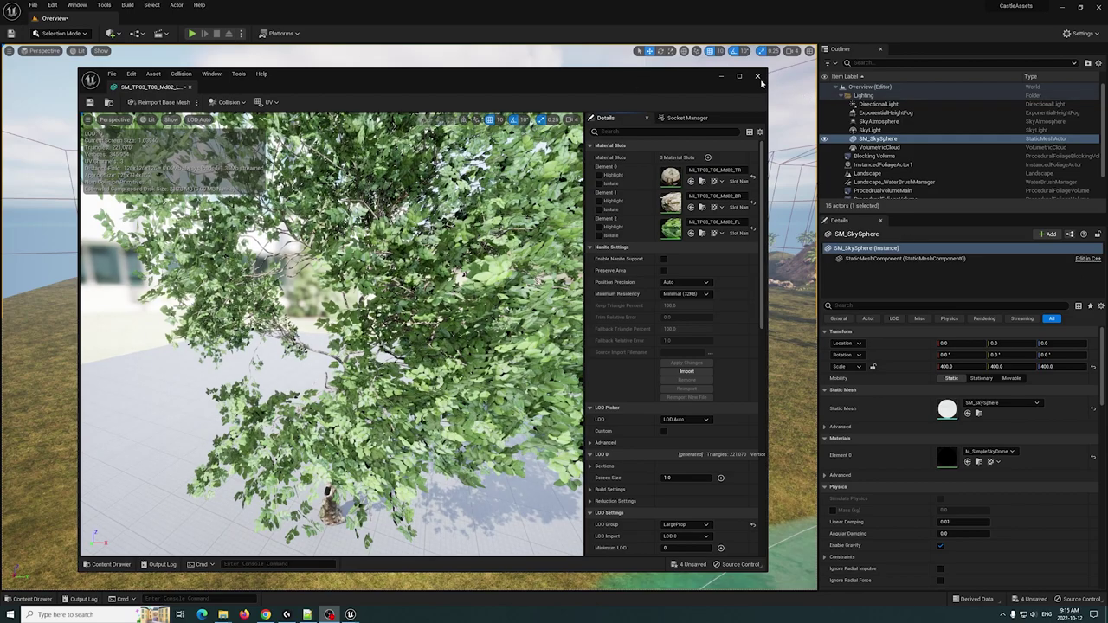
pyautogui.click(758, 76)
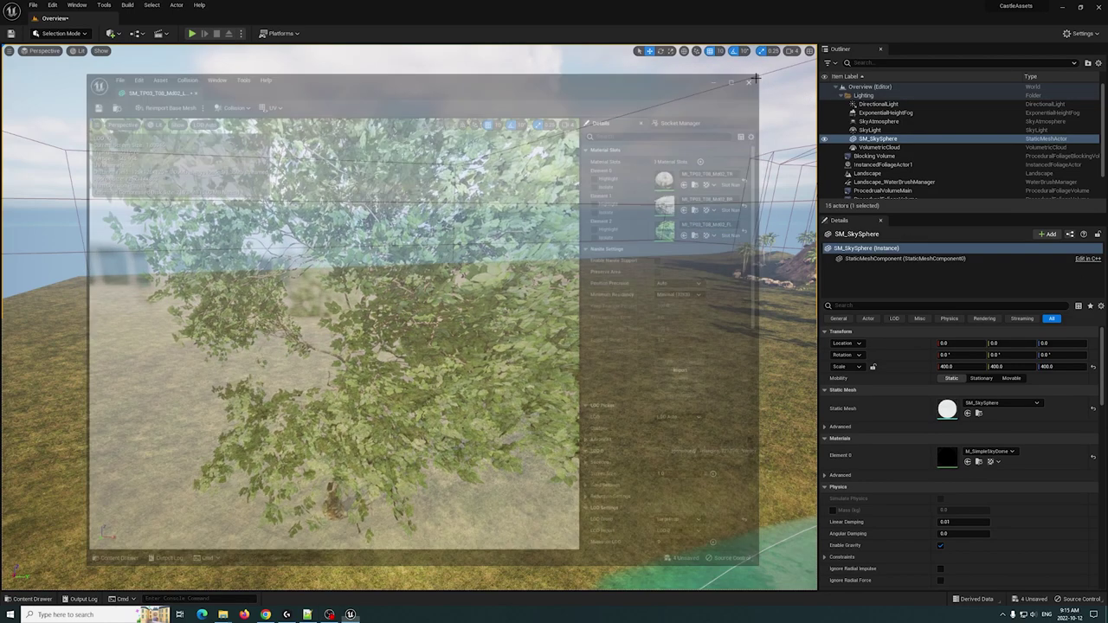
# - Place the SM_TP03_T08_Md02_Low tree on the open grass beside the lake and frame it in the viewport
pyautogui.click(30, 599)
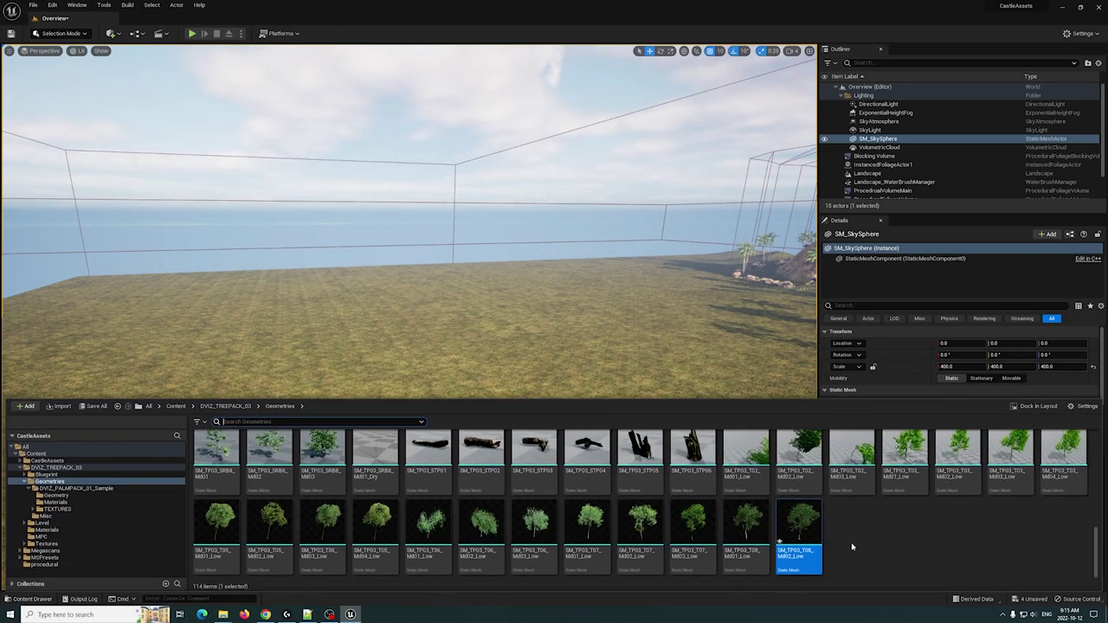
pyautogui.moveTo(799, 530); pyautogui.dragTo(463, 375)
pyautogui.moveTo(523, 422); pyautogui.dragTo(346, 404, button='right')
pyautogui.press('w')
pyautogui.click(522, 422)
pyautogui.press('w')
pyautogui.press('s')
pyautogui.press('a')
pyautogui.press('d')
pyautogui.press('s')
pyautogui.moveTo(403, 364); pyautogui.dragTo(503, 376)
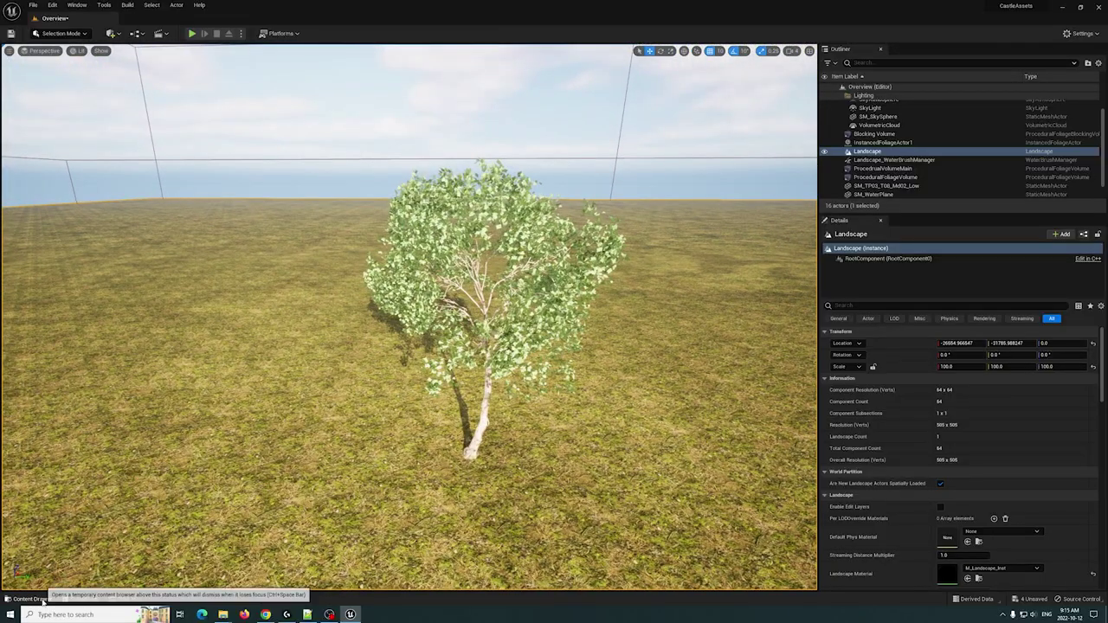
# - Enable Nanite on the SM_TP03_T08_Md02_Low tree mesh directly from the content browser
pyautogui.click(42, 600)
pyautogui.rightClick(805, 542)
pyautogui.moveTo(873, 270)
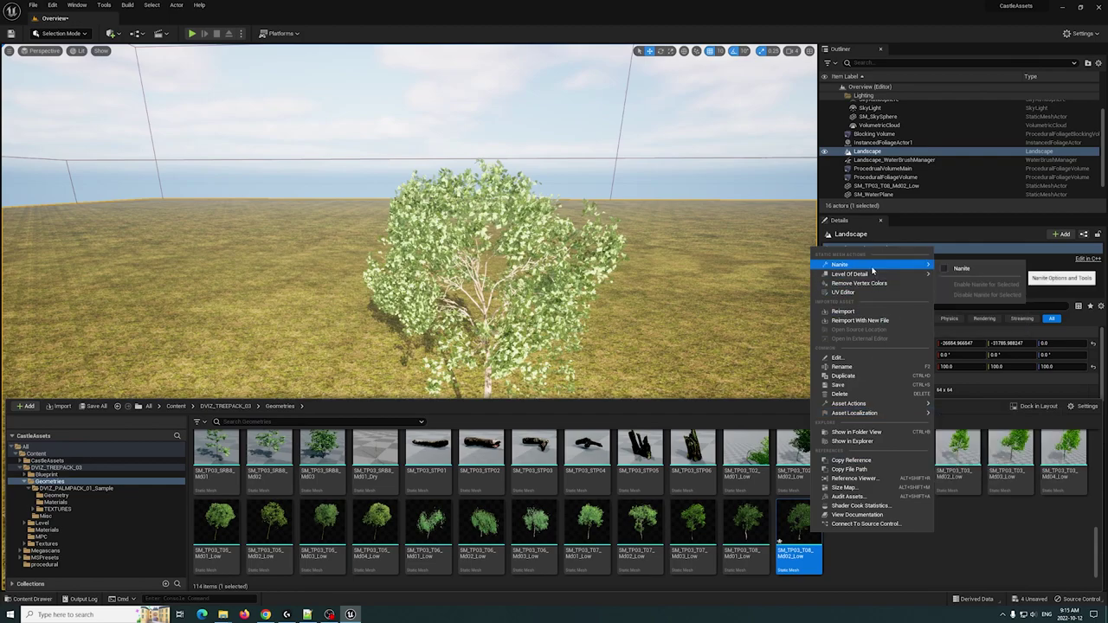
pyautogui.moveTo(928, 274)
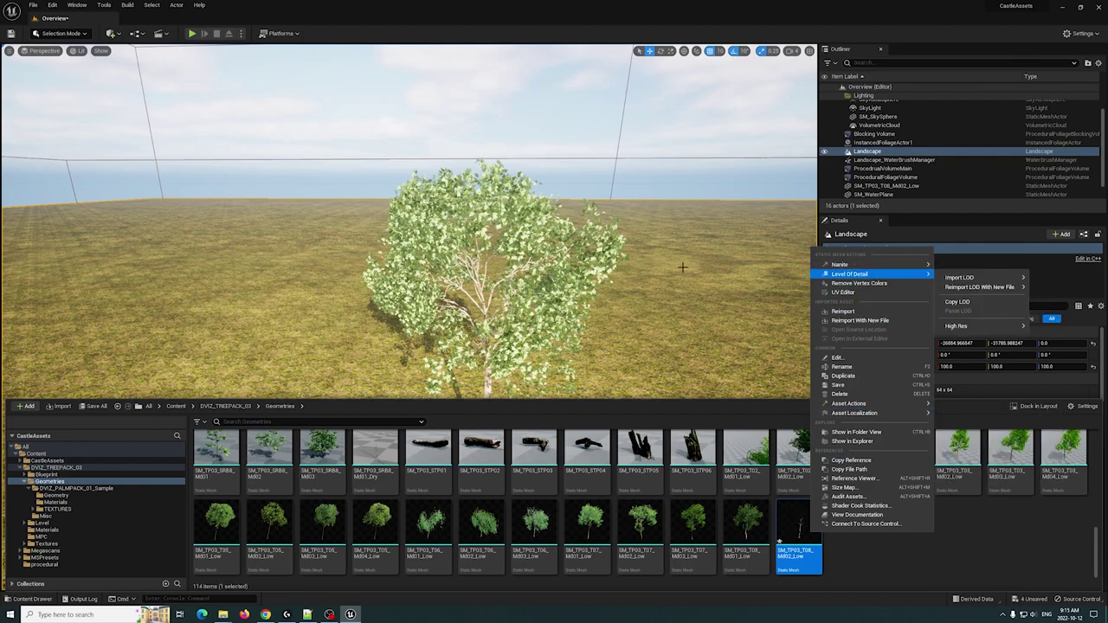
pyautogui.click(622, 334)
# - Inspect the placed tree up close, and view it from farther away in the Nanite Triangles visualization
pyautogui.moveTo(576, 378); pyautogui.dragTo(754, 399, button='right')
pyautogui.press('w')
pyautogui.press('a')
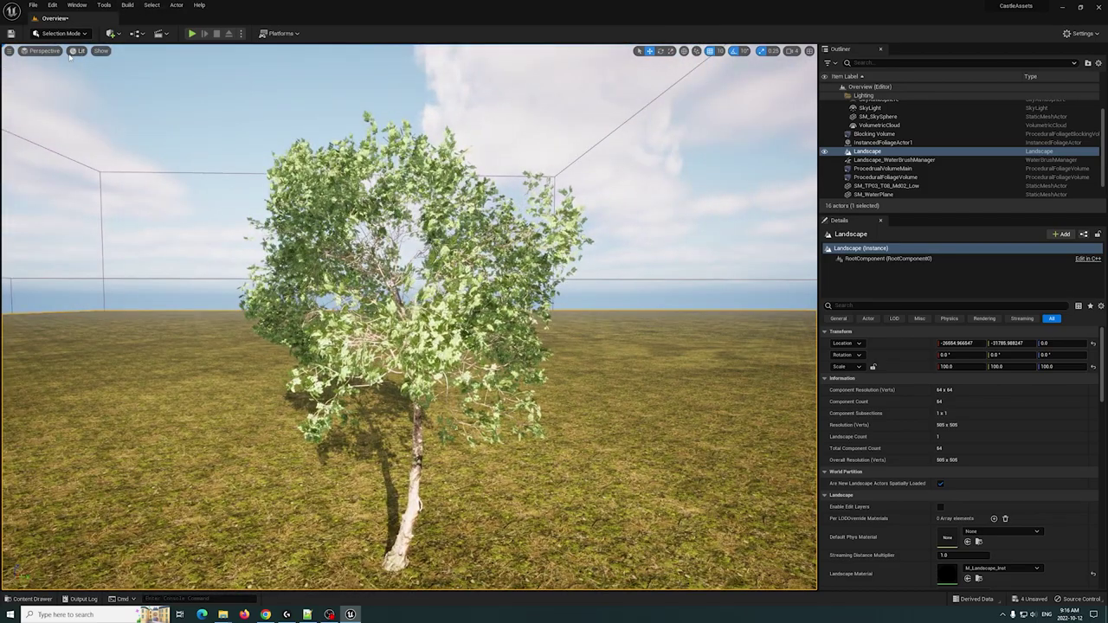
pyautogui.click(77, 51)
pyautogui.moveTo(117, 199)
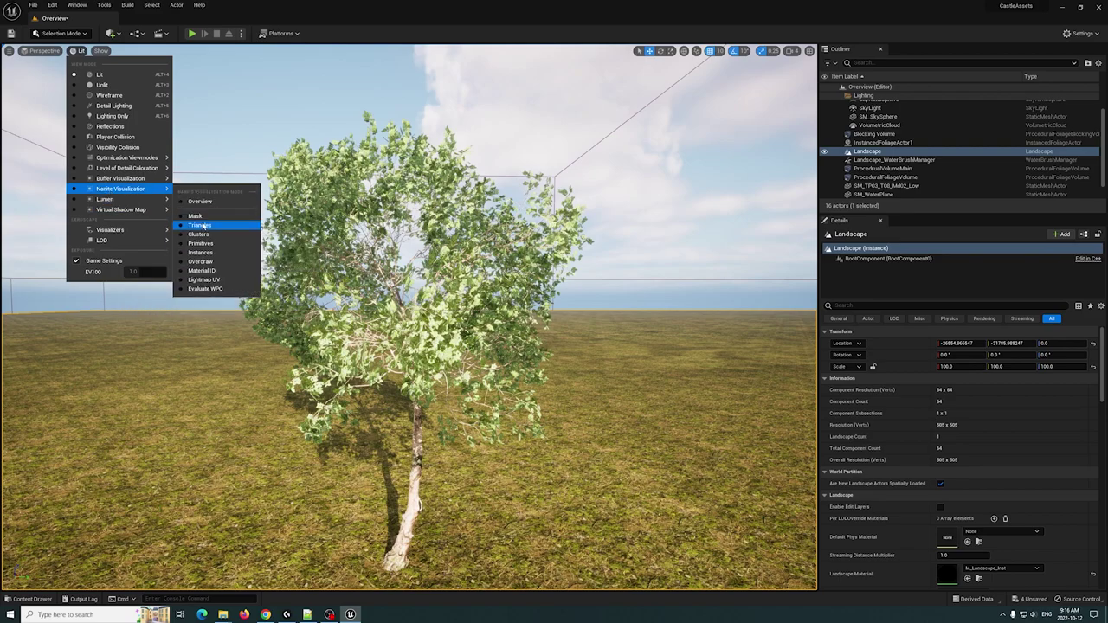
pyautogui.click(200, 226)
pyautogui.scroll(-5, 424, 312)
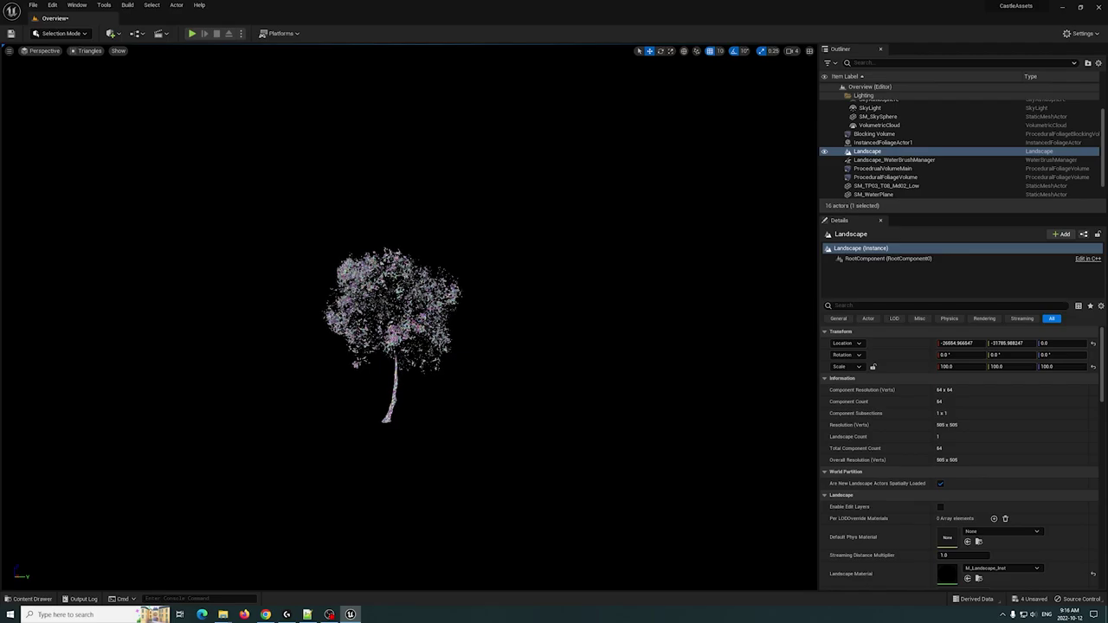
# - Return the viewport to Lit shading and view the placed tree on the grass
pyautogui.click(89, 52)
pyautogui.click(95, 75)
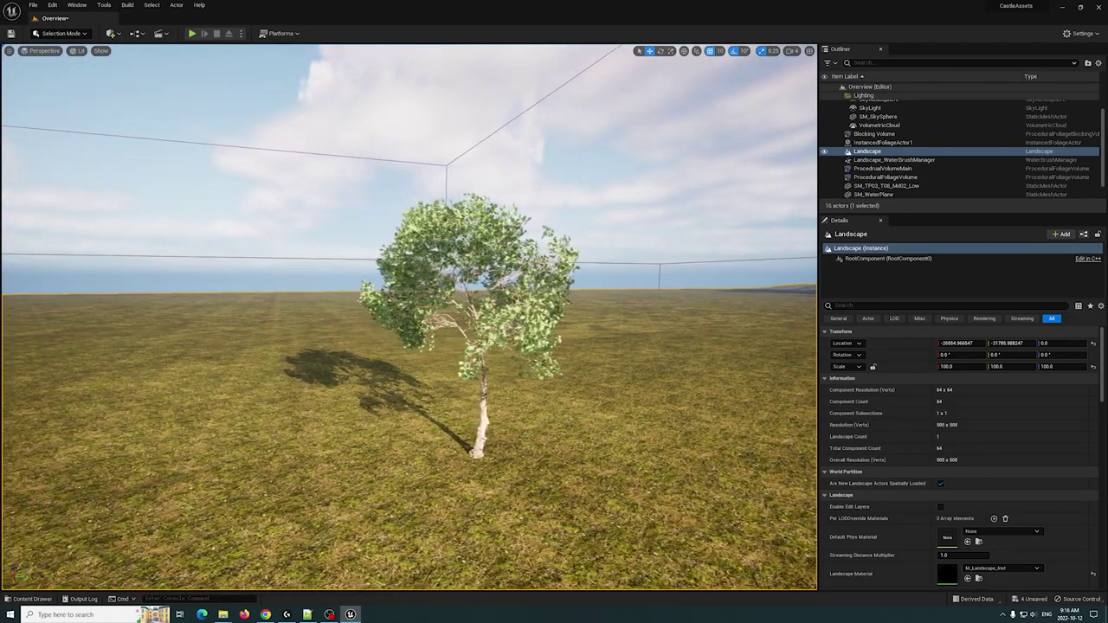
pyautogui.moveTo(408, 294); pyautogui.dragTo(347, 331, button='right')
pyautogui.press('d')
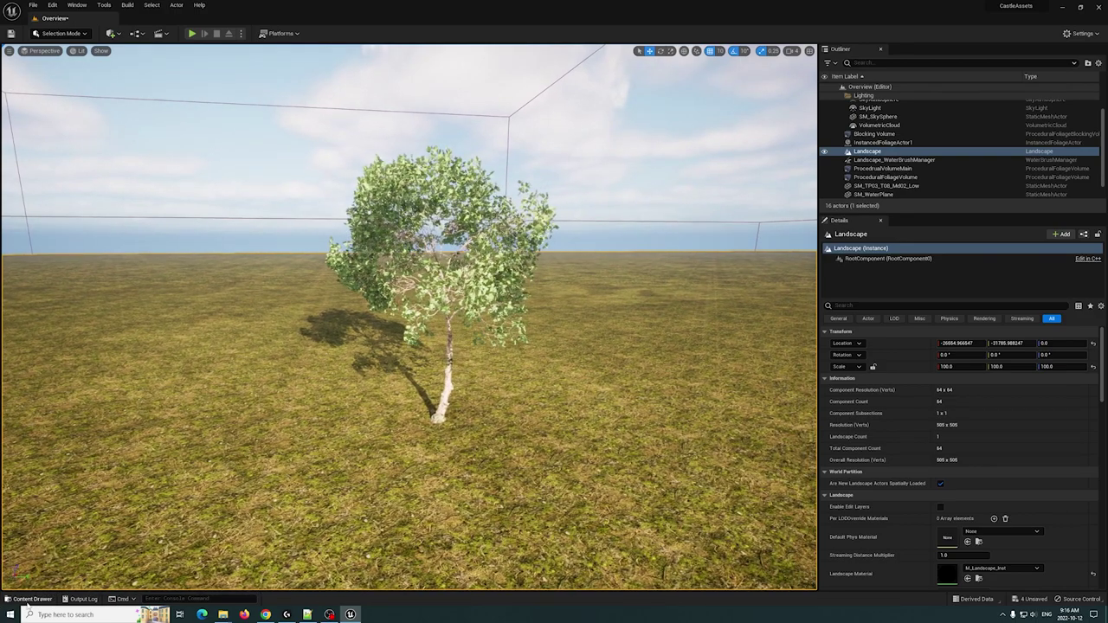
# - Turn on Preserve Area for the Nanite-enabled SM_TP03_T08_Md02_Low tree mesh, apply the changes, and close its editor
pyautogui.click(32, 599)
pyautogui.doubleClick(805, 527)
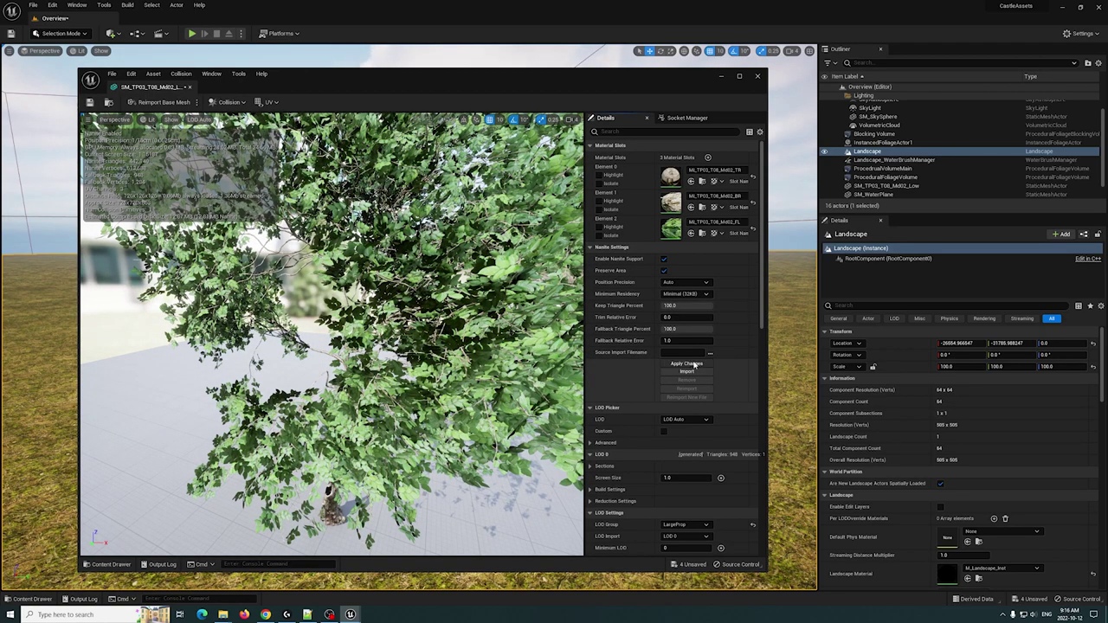
pyautogui.click(759, 78)
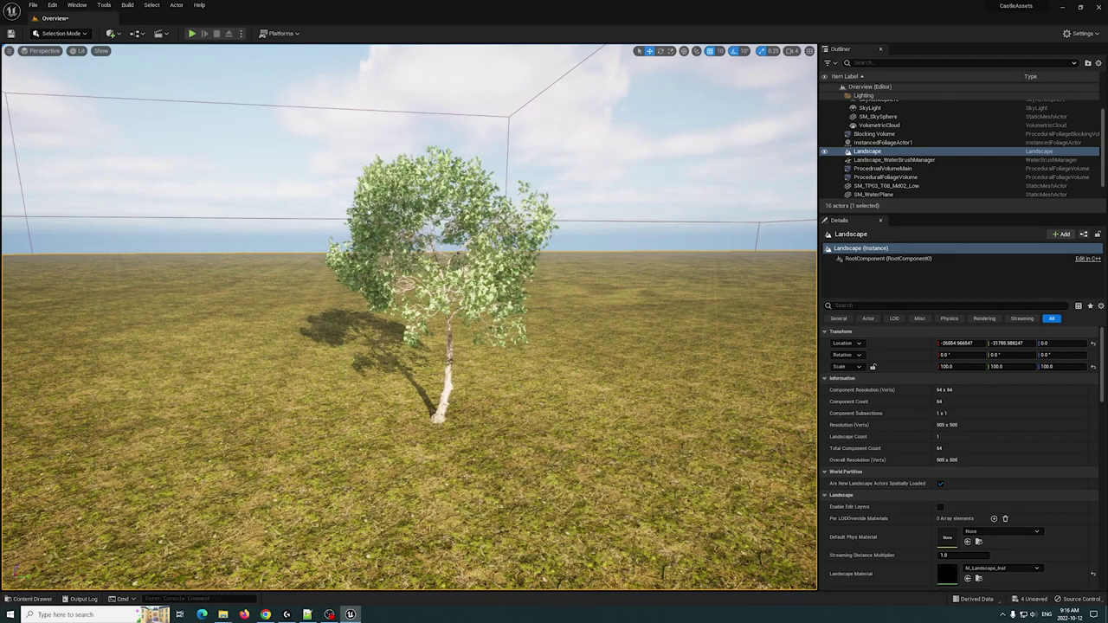
# - View the tree from across the lake and show the FPS counter in the viewport
pyautogui.press('s')
pyautogui.press('s')
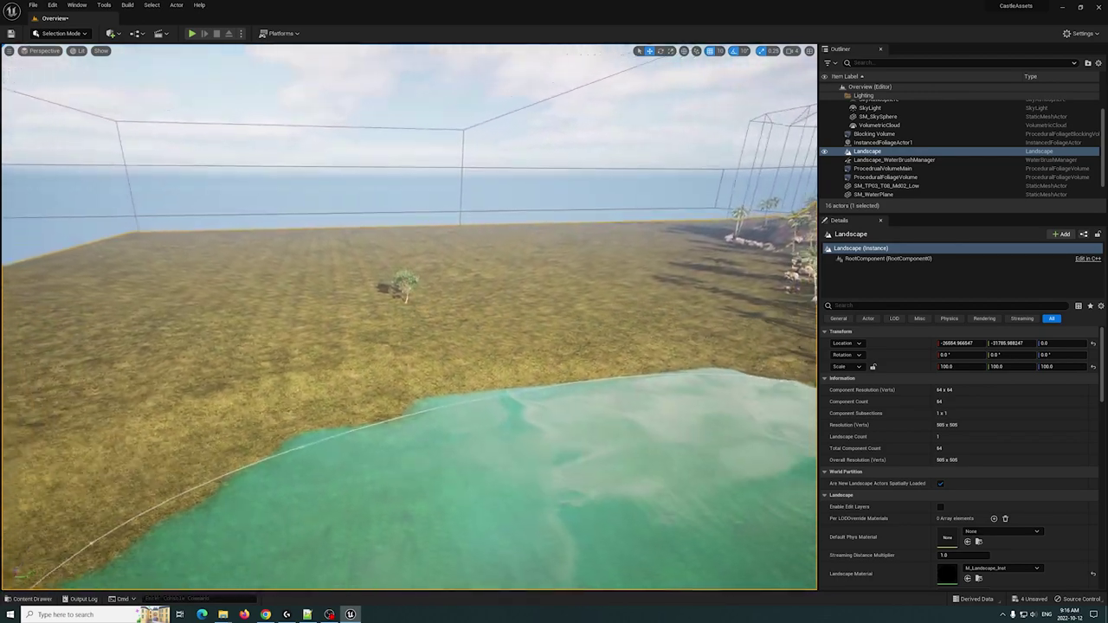
pyautogui.press('s')
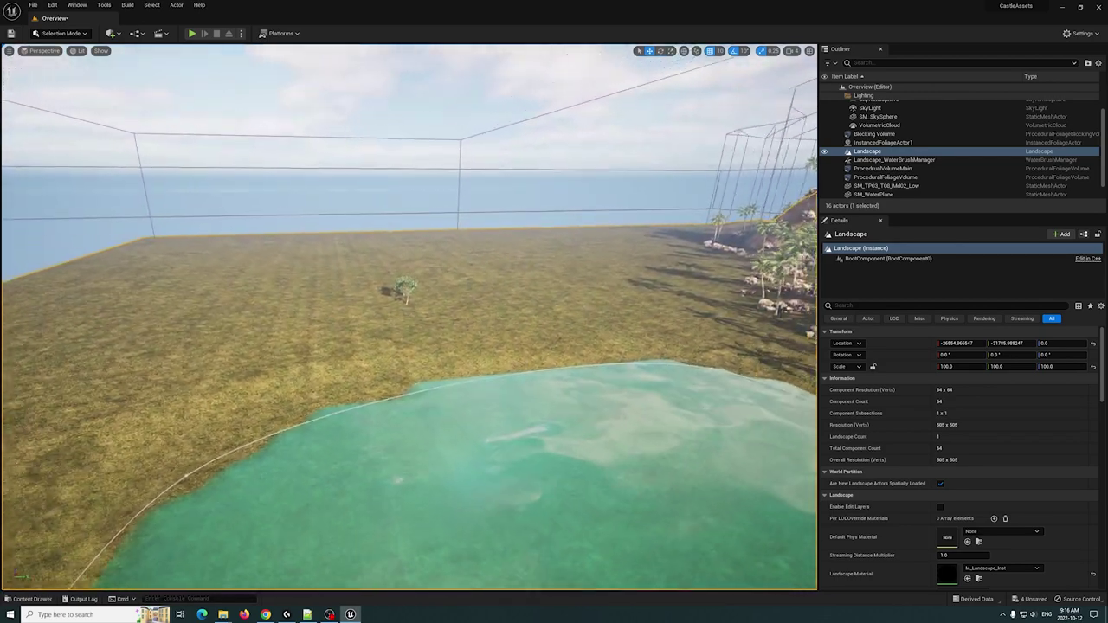
pyautogui.press('s')
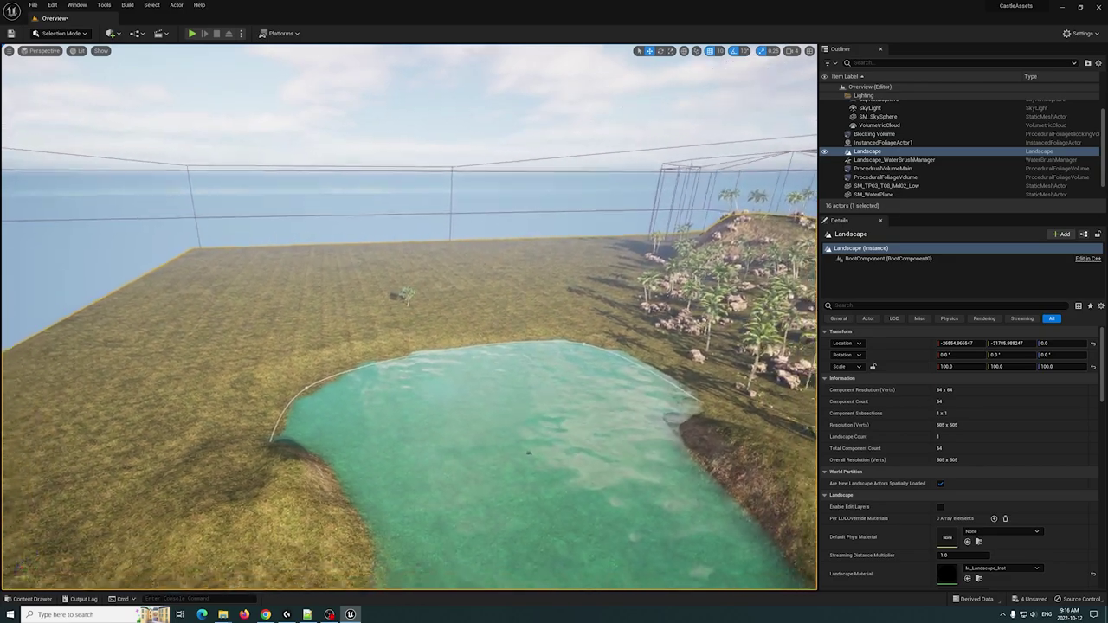
pyautogui.press('a')
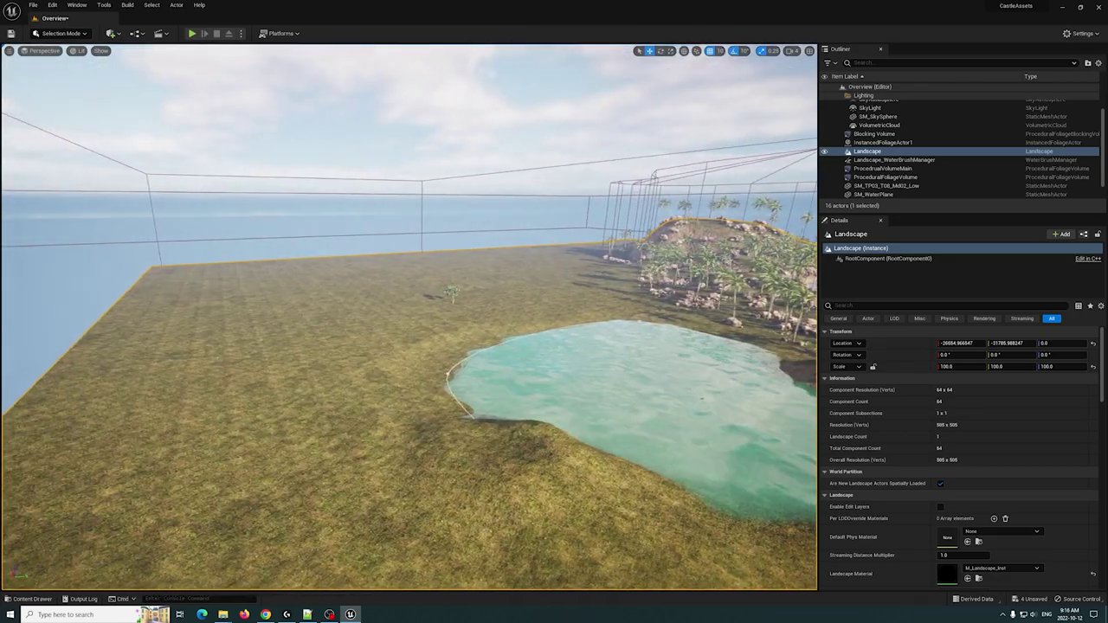
pyautogui.moveTo(468, 322); pyautogui.dragTo(520, 317, button='right')
pyautogui.click(9, 50)
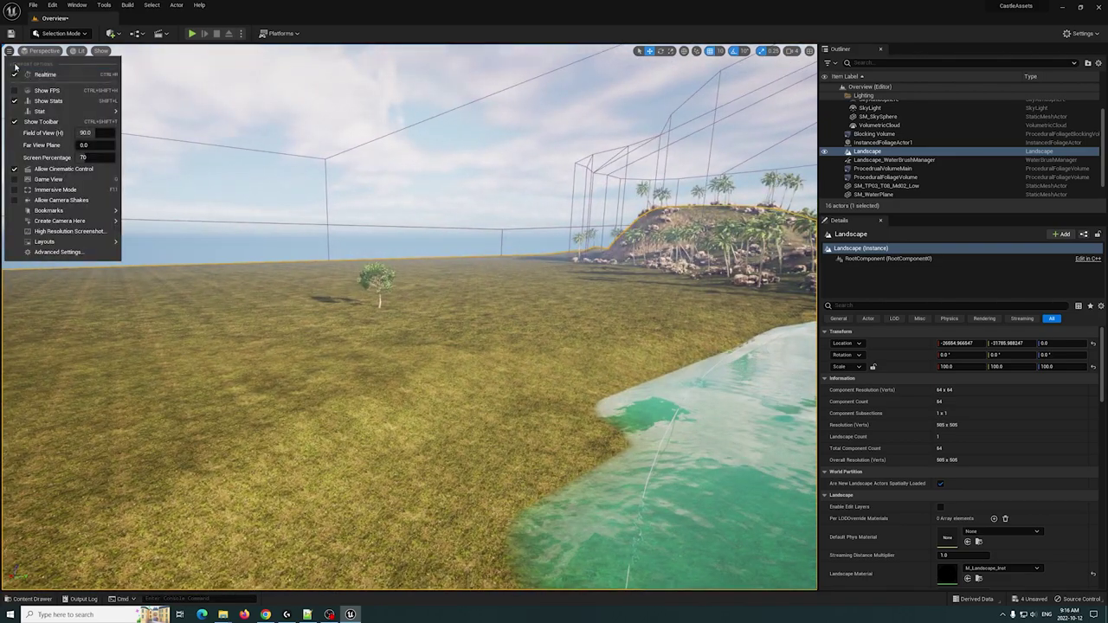
pyautogui.click(11, 92)
# - Examine the palm and rock area beyond the lake in the Nanite Triangles visualization, and return to Lit shading
pyautogui.moveTo(568, 269); pyautogui.dragTo(693, 271, button='right')
pyautogui.moveTo(518, 217); pyautogui.dragTo(518, 216, button='right')
pyautogui.press('d')
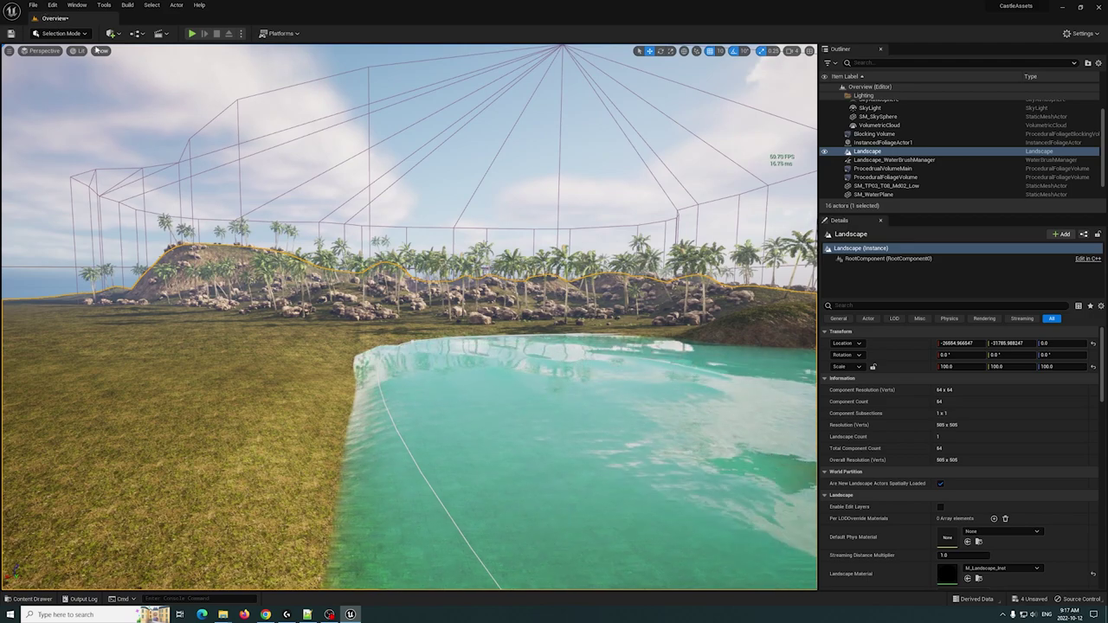
pyautogui.click(78, 52)
pyautogui.moveTo(132, 208)
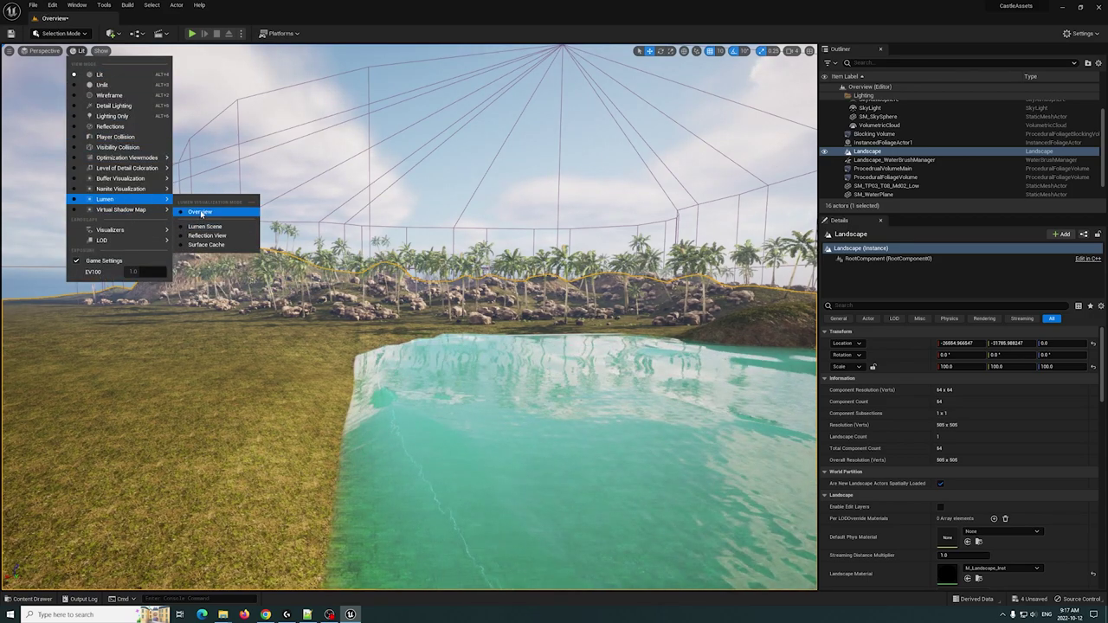
pyautogui.click(206, 227)
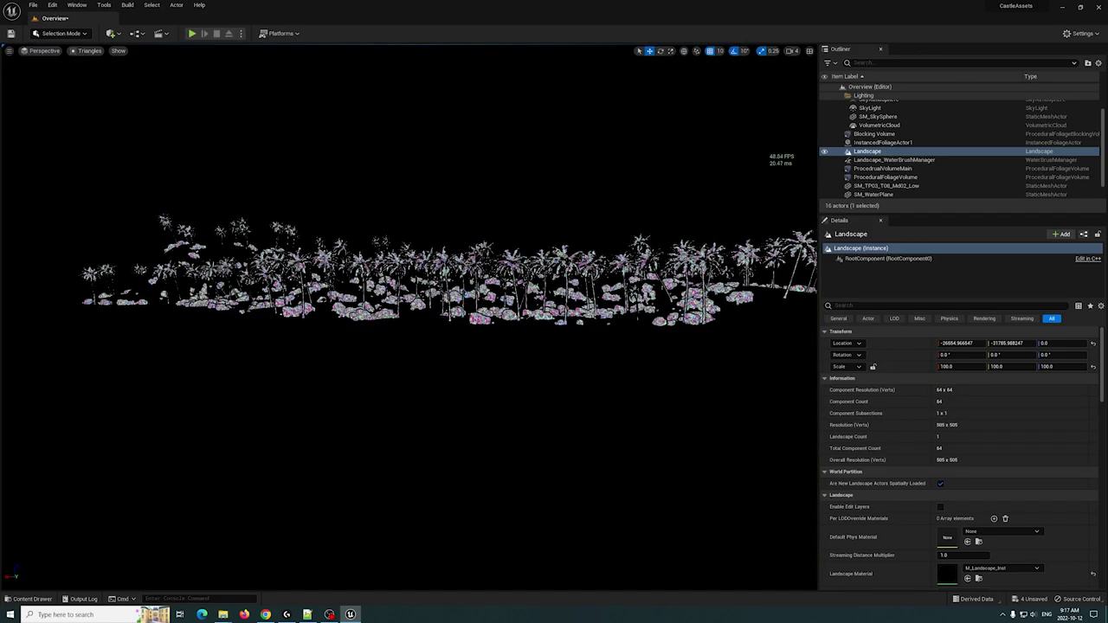
pyautogui.moveTo(407, 286); pyautogui.dragTo(364, 275, button='right')
pyautogui.click(87, 51)
pyautogui.click(87, 75)
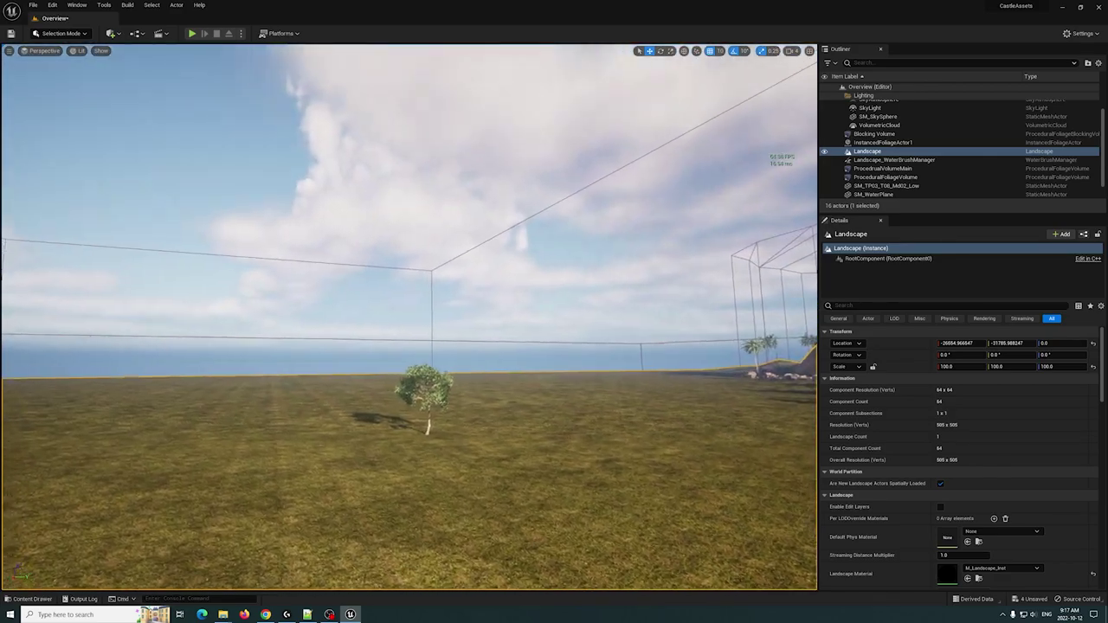
# - Delete the placed SM_TP03_T08_Md02_Low tree from the level
pyautogui.scroll(5, 406, 428)
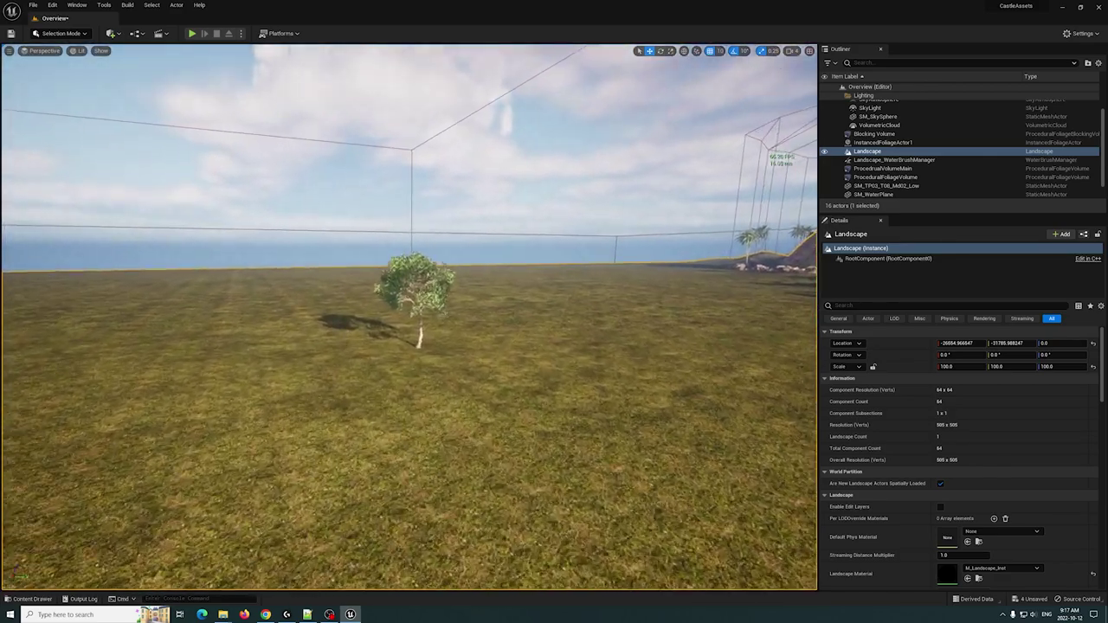
pyautogui.click(425, 336)
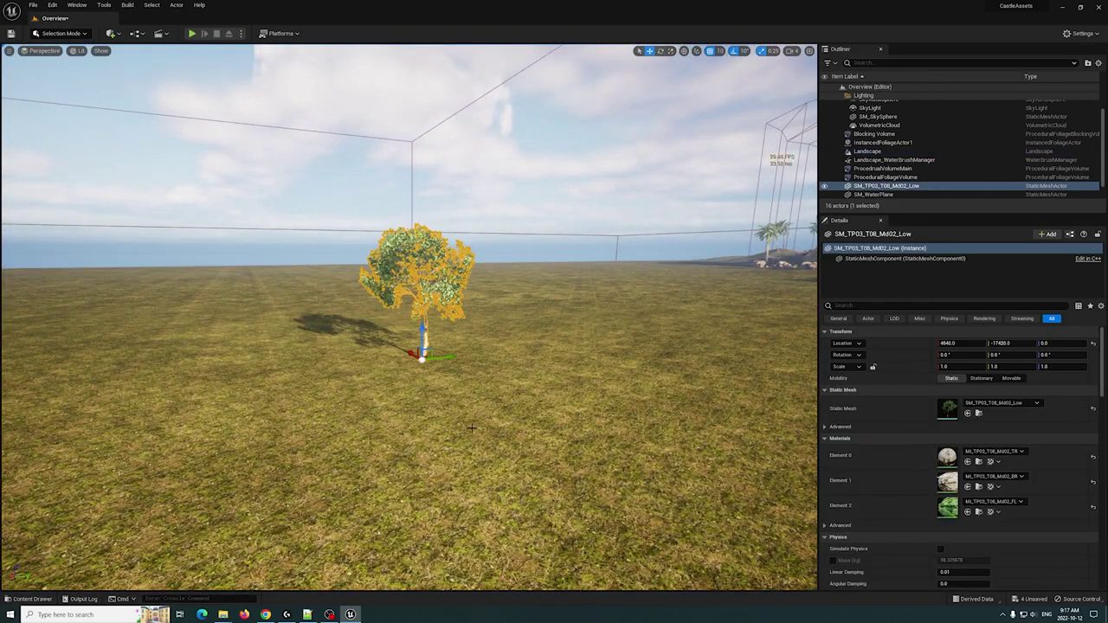
pyautogui.press('Delete')
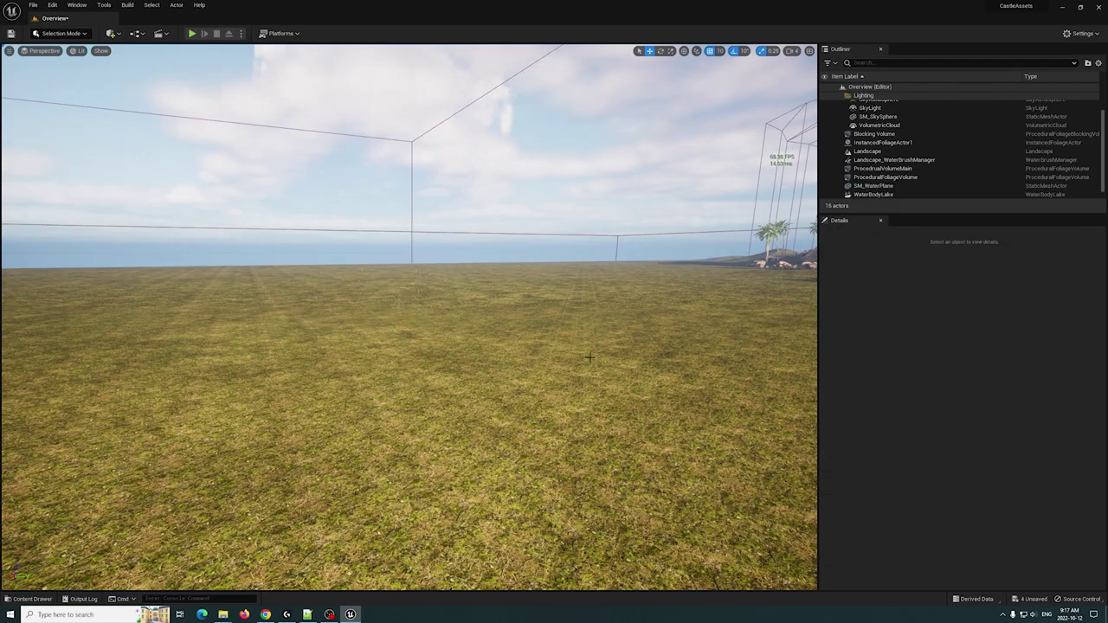
# - Frame the open grass beside the lake from above and switch the editor to Foliage mode
pyautogui.moveTo(424, 336); pyautogui.dragTo(441, 416, button='right')
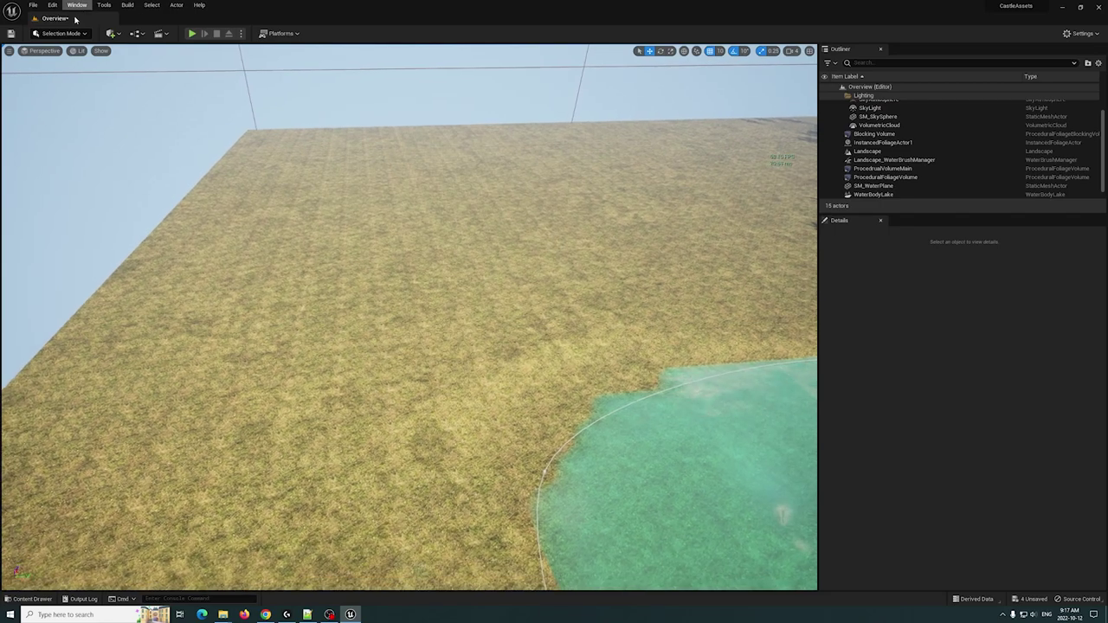
pyautogui.click(62, 33)
pyautogui.click(61, 65)
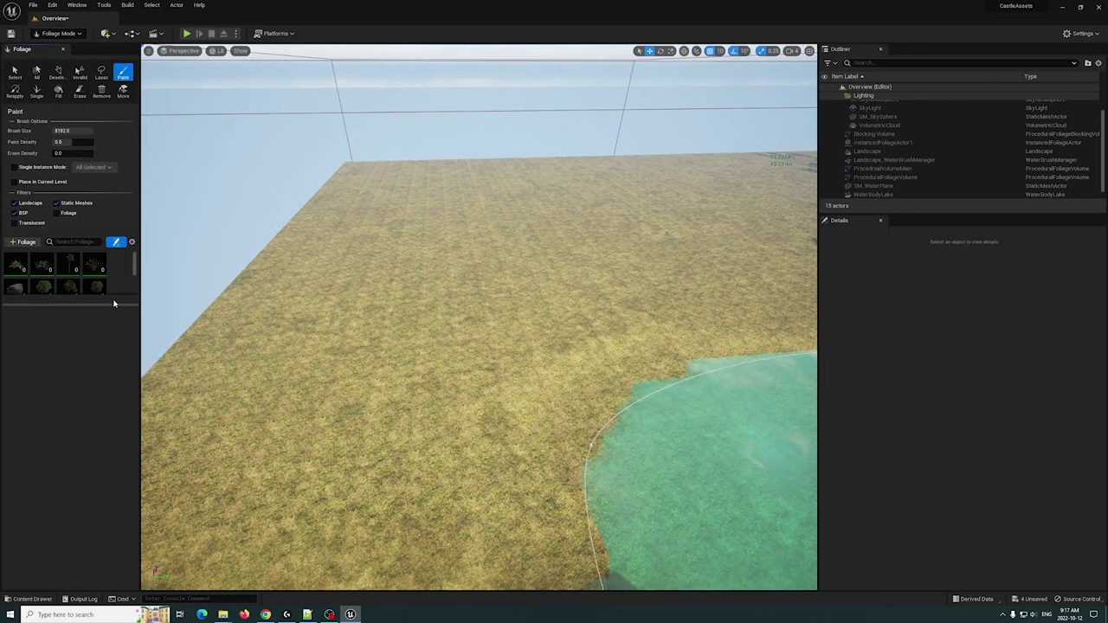